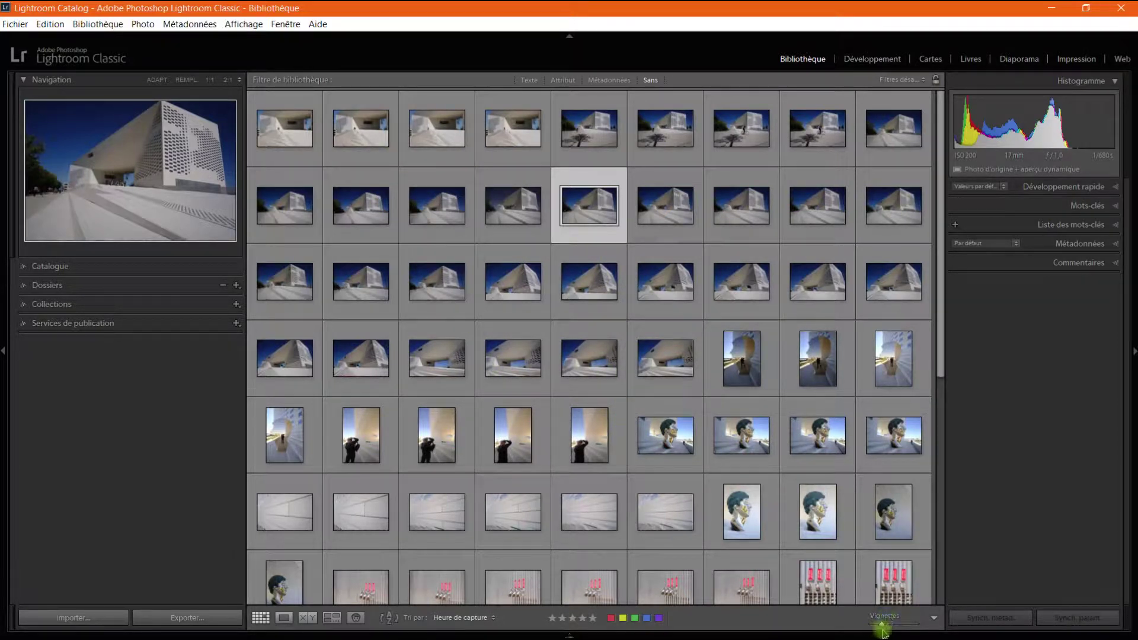
Reduce the Library grid thumbnails to eleven photos per row.
{"action": "mouse_move", "coordinate": [885, 627]}
{"action": "left_mouse_down"}
{"action": "mouse_move", "coordinate": [906, 629]}
{"action": "mouse_move", "coordinate": [870, 633]}
{"action": "left_mouse_up"}
{"action": "key", "text": "minus"}
{"action": "key", "text": "minus"}
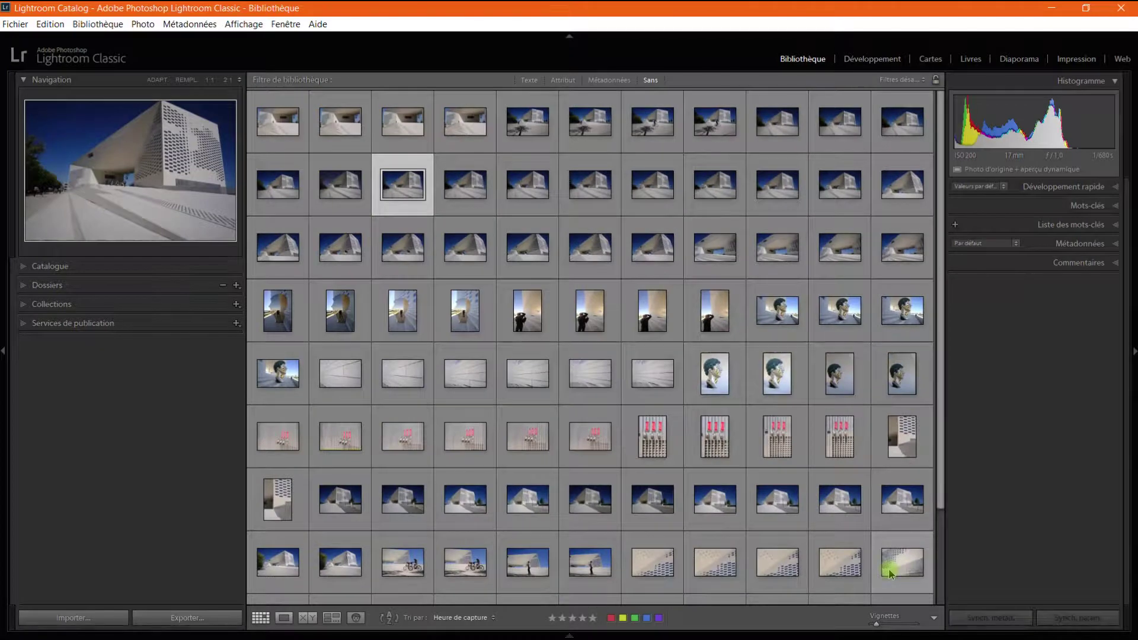
Enlarge the grid thumbnails until only two photos fit per row.
{"action": "key", "text": "equal"}
{"action": "key", "text": "equal"}
{"action": "key", "text": "equal"}
{"action": "key", "text": "equal"}
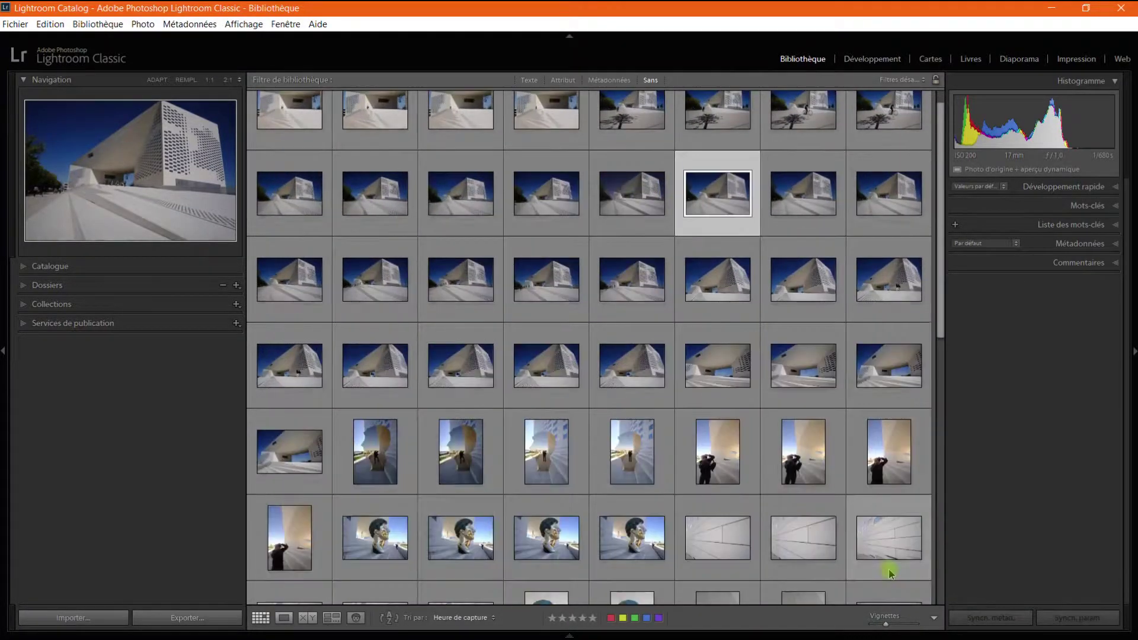
{"action": "key", "text": "equal"}
{"action": "key", "text": "equal"}
{"action": "key", "text": "equal"}
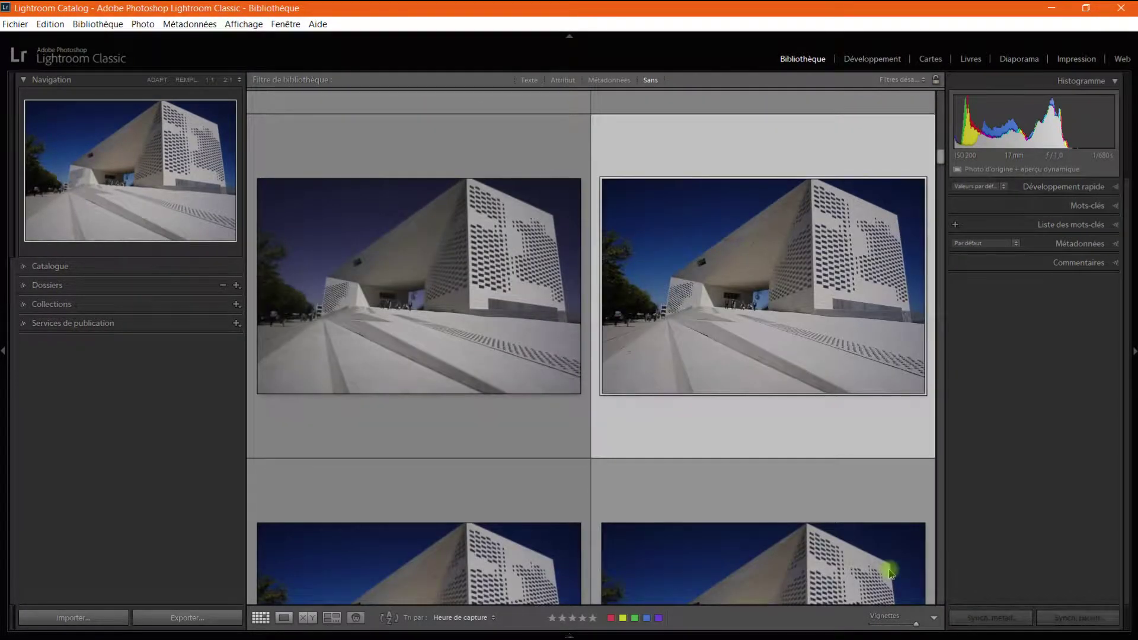
Shrink the oversized grid thumbnails and settle on eight photos per row.
{"action": "key", "text": "minus"}
{"action": "key", "text": "minus"}
{"action": "key", "text": "minus"}
{"action": "key", "text": "minus"}
{"action": "key", "text": "minus"}
{"action": "key", "text": "minus"}
{"action": "key", "text": "minus"}
{"action": "key", "text": "minus"}
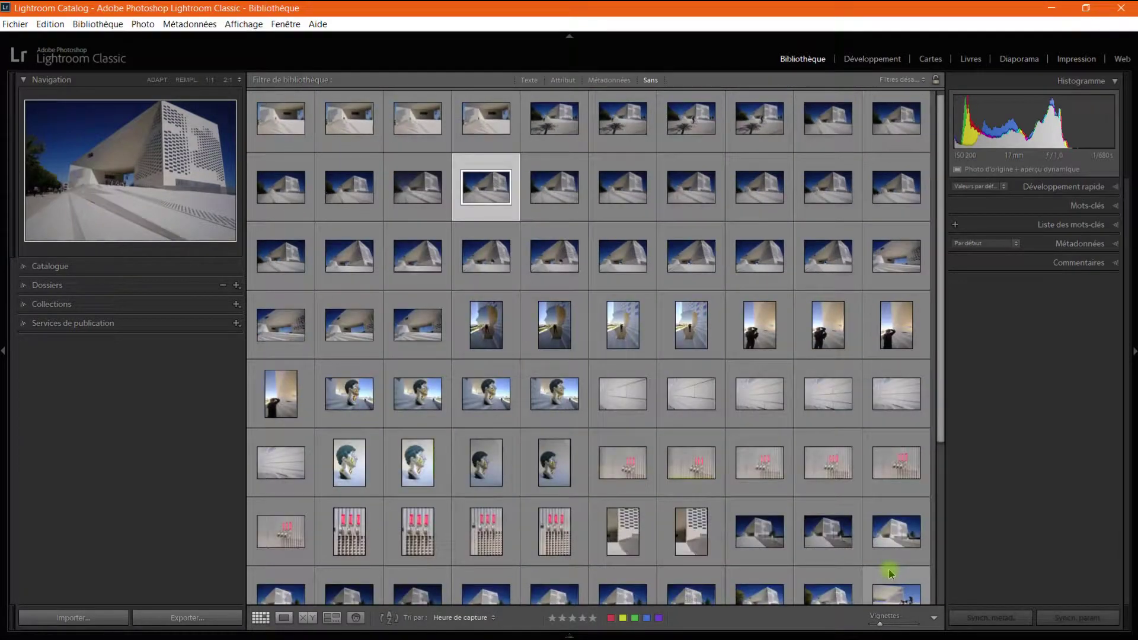
{"action": "key", "text": "equal"}
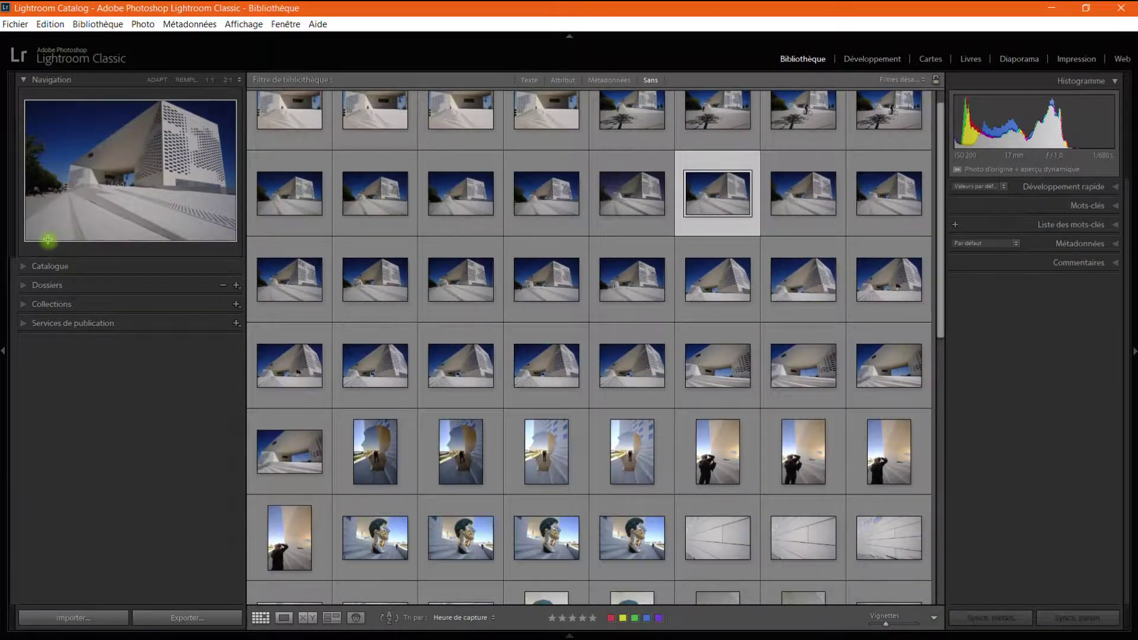
Open the selected building photo at 2:1, raise the zoom to 4:1 and centre on the people under the overhang.
{"action": "left_click", "coordinate": [229, 80]}
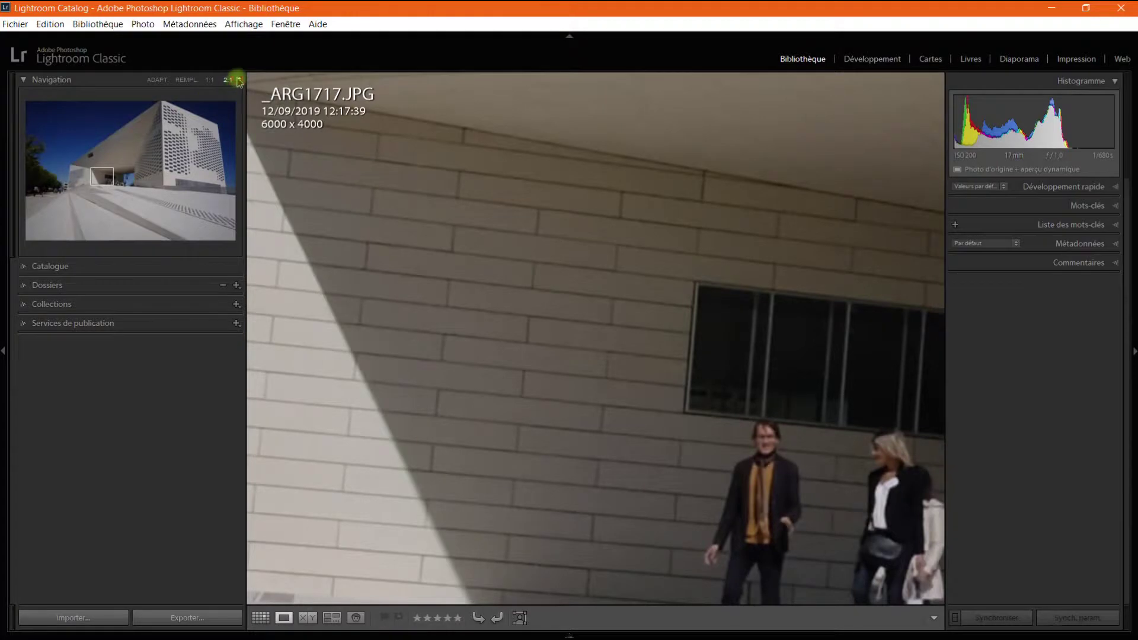
{"action": "left_click", "coordinate": [239, 80]}
{"action": "left_click", "coordinate": [188, 193]}
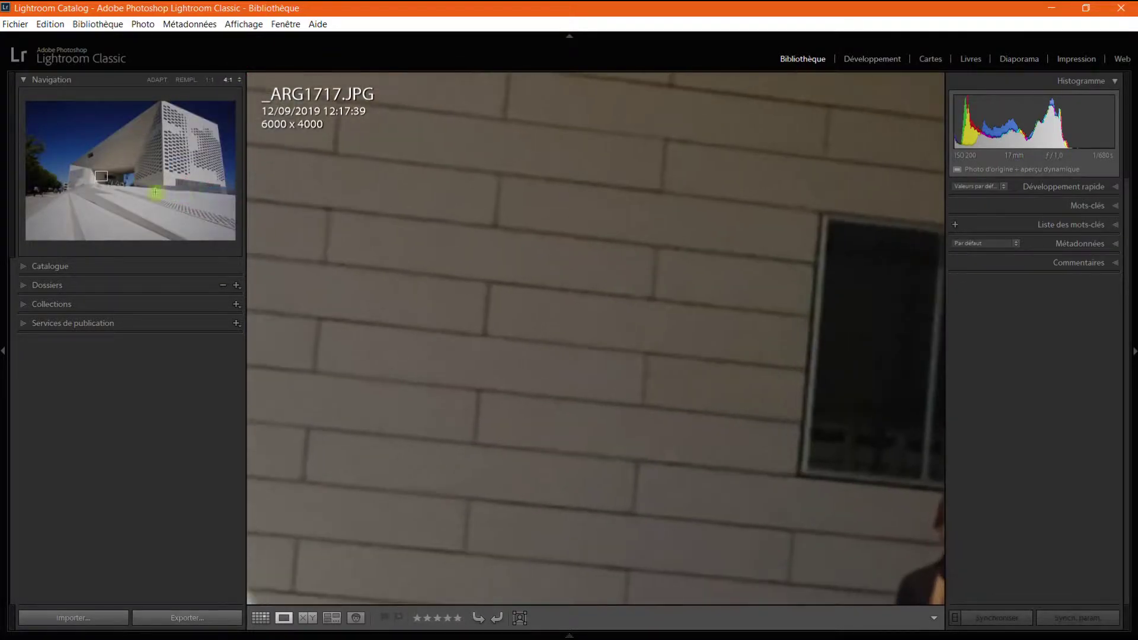
{"action": "mouse_move", "coordinate": [101, 176]}
{"action": "left_mouse_down"}
{"action": "mouse_move", "coordinate": [158, 145]}
{"action": "mouse_move", "coordinate": [122, 181]}
{"action": "left_mouse_up"}
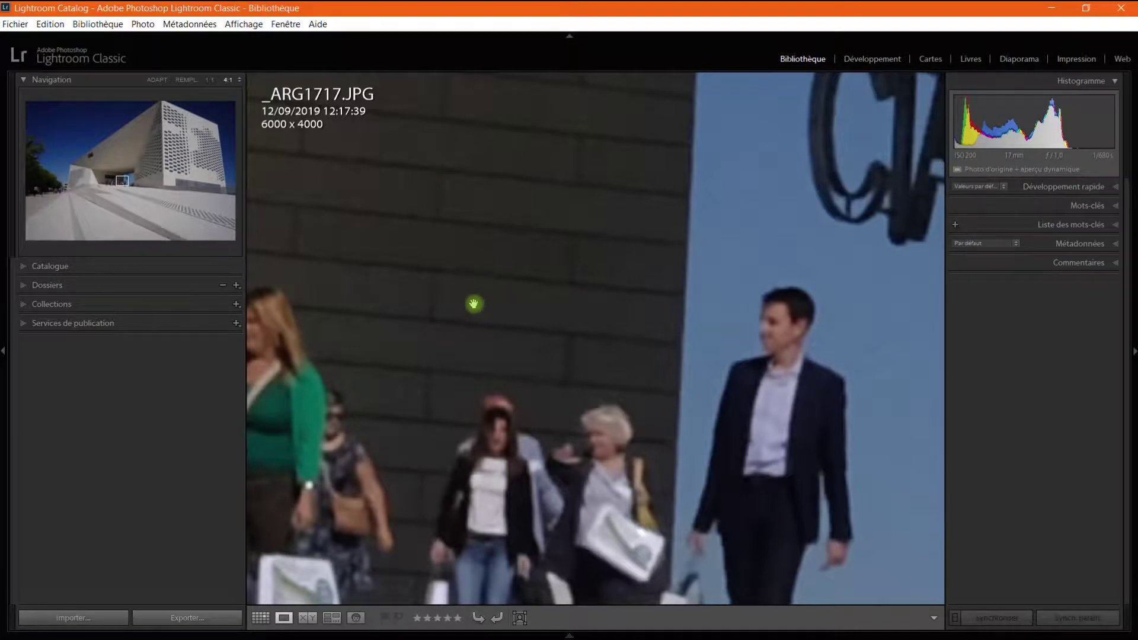
Examine the pedestrians and shaded wall at 4:1, ending on the metal studs in the ramp.
{"action": "left_click_drag", "start_coordinate": [473, 354], "coordinate": [795, 338]}
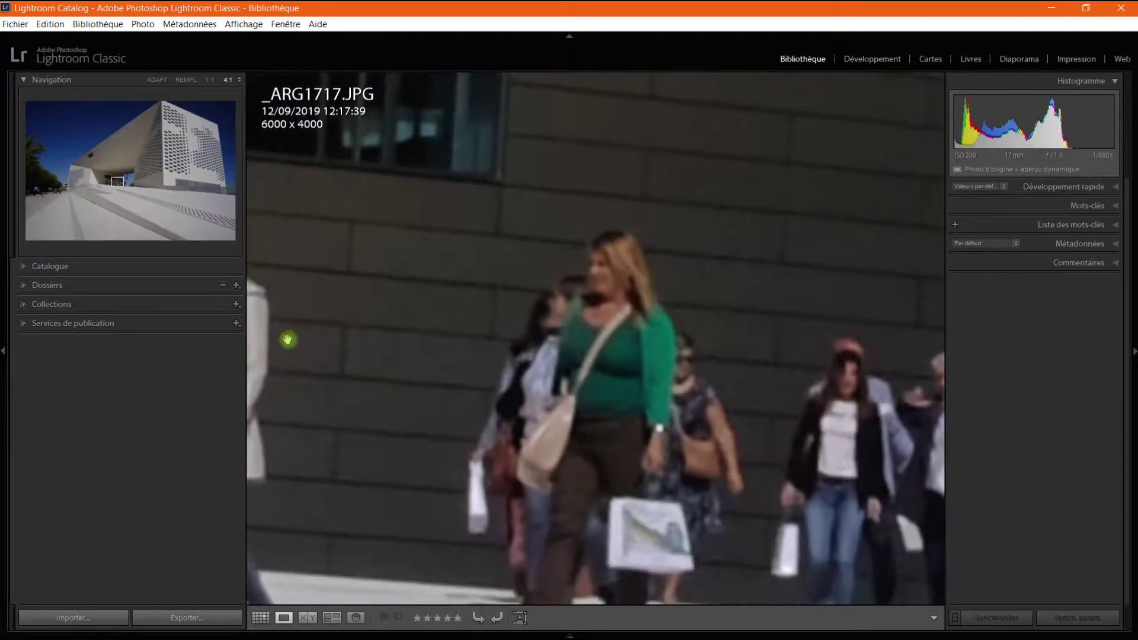
{"action": "left_click_drag", "start_coordinate": [305, 337], "coordinate": [889, 317]}
{"action": "left_click_drag", "start_coordinate": [427, 409], "coordinate": [871, 409]}
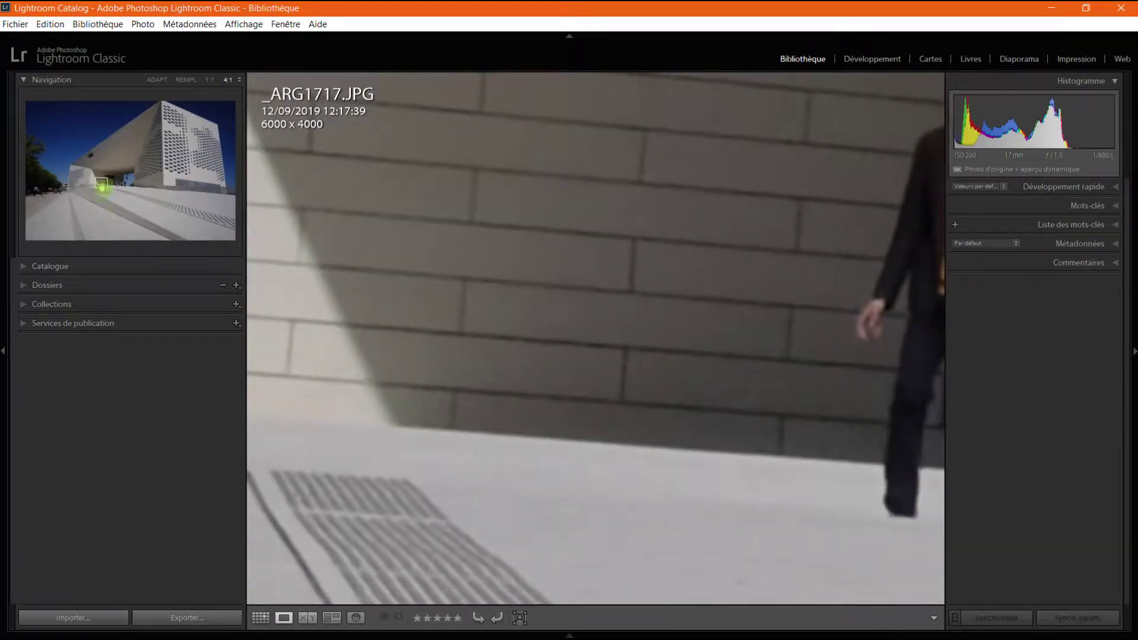
{"action": "left_click_drag", "start_coordinate": [362, 366], "coordinate": [483, 208]}
{"action": "left_click", "coordinate": [98, 186]}
{"action": "left_click_drag", "start_coordinate": [99, 187], "coordinate": [195, 212]}
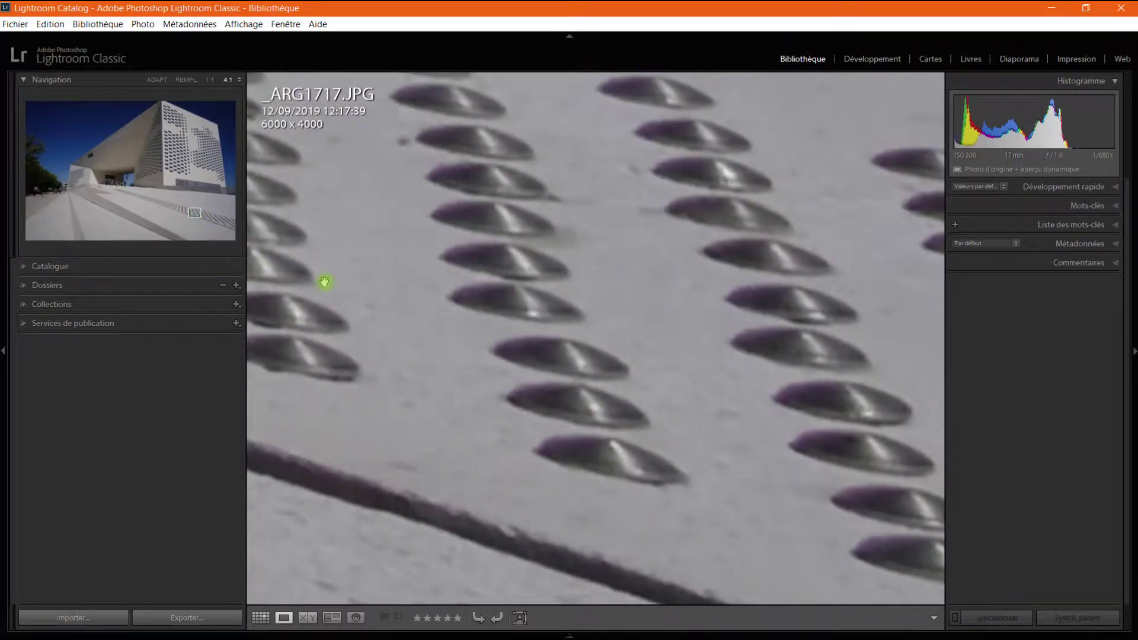
Return to the grid and reopen the building photo at 11:1 magnification.
{"action": "key", "text": "g"}
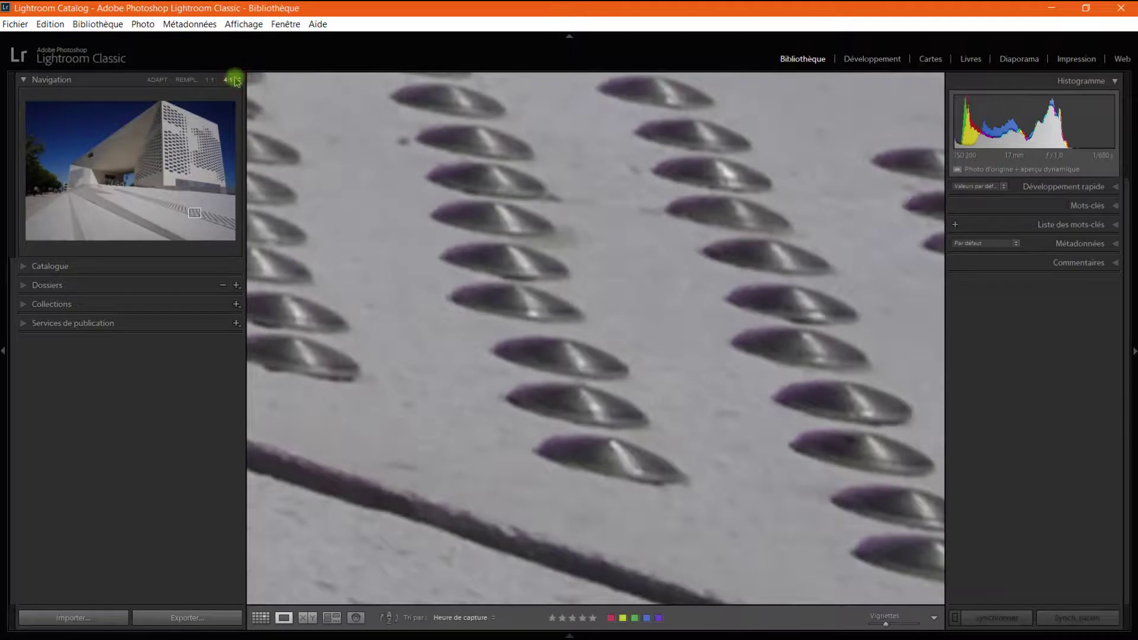
{"action": "left_click", "coordinate": [240, 81]}
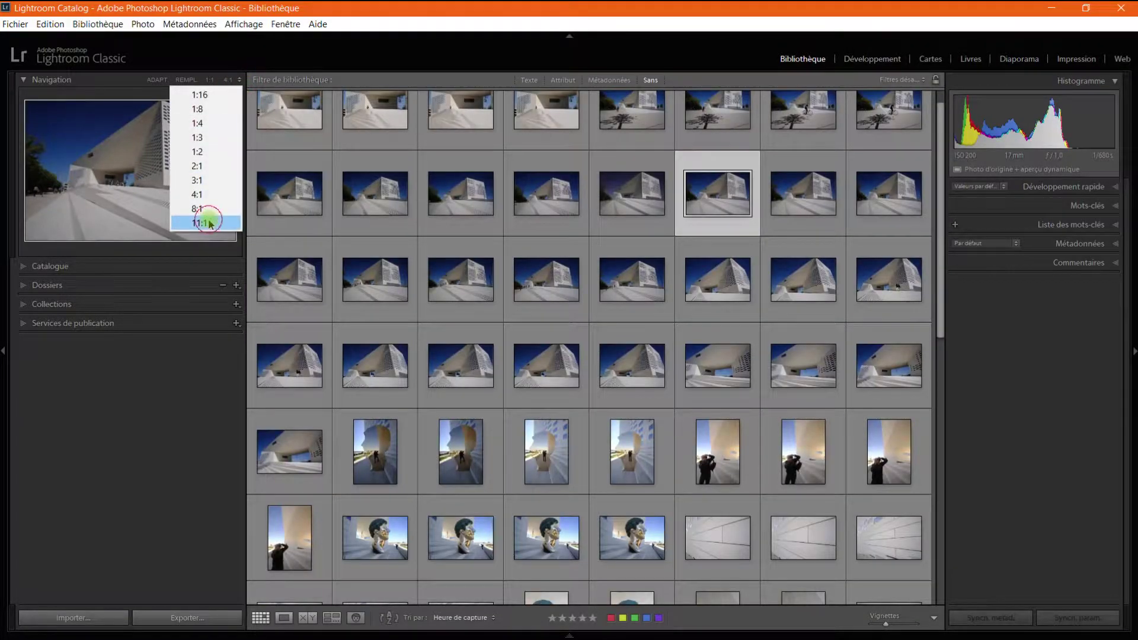
{"action": "left_click", "coordinate": [210, 223]}
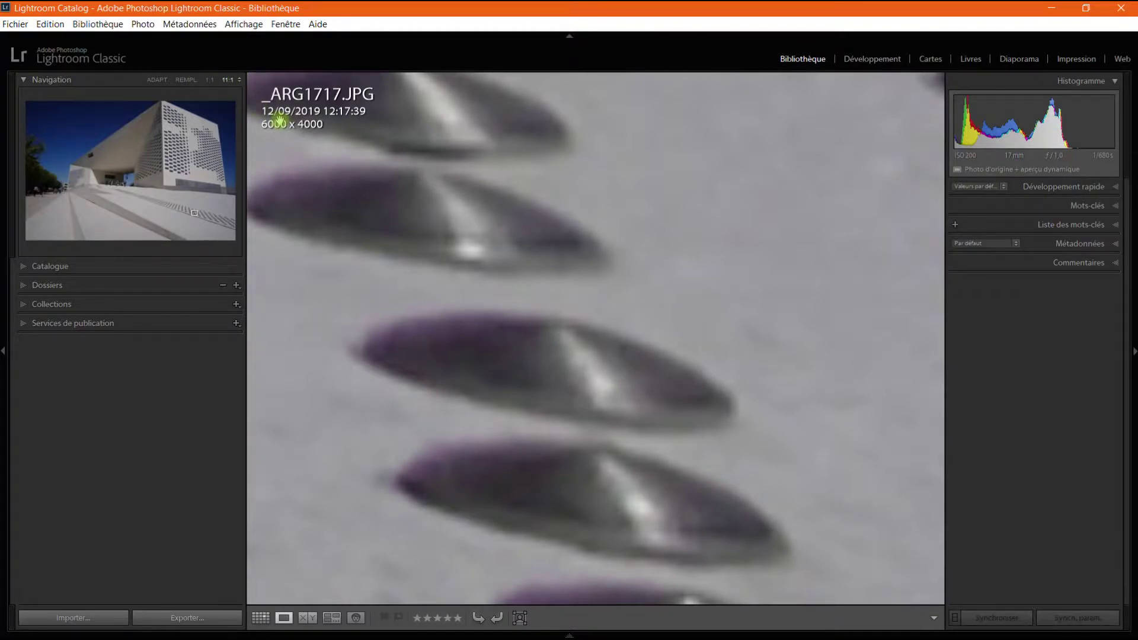
Zoom the building photo out stepwise to 1:8 and back in to 1:1.
{"action": "key", "text": "ctrl+minus"}
{"action": "key", "text": "ctrl+minus"}
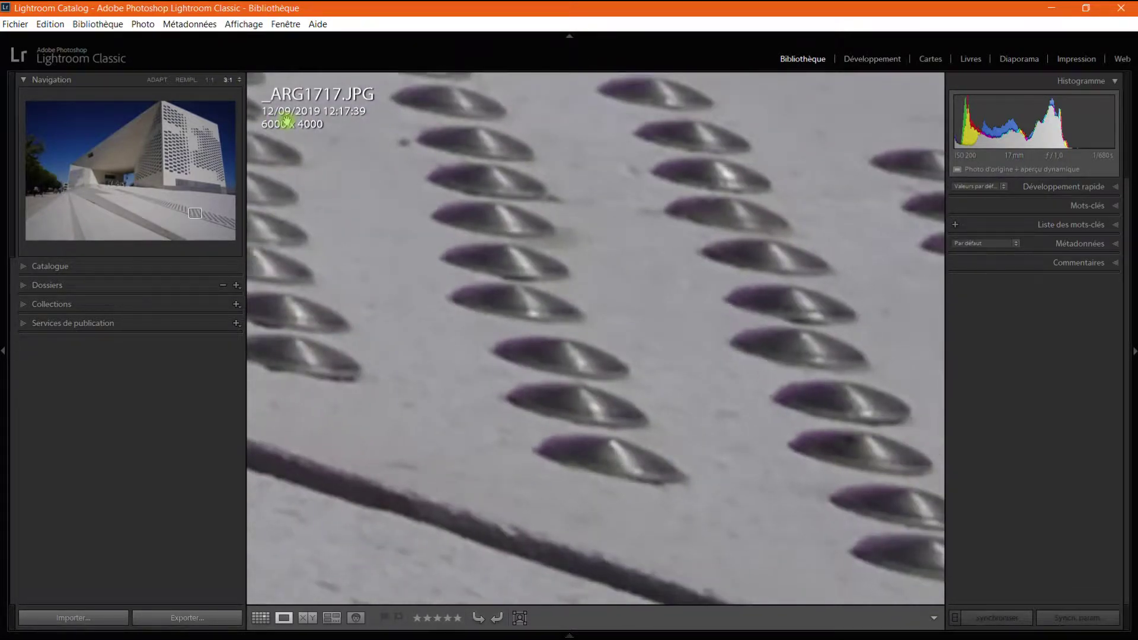
{"action": "key", "text": "ctrl+minus"}
{"action": "key", "text": "ctrl+minus"}
{"action": "key", "text": "ctrl+minus"}
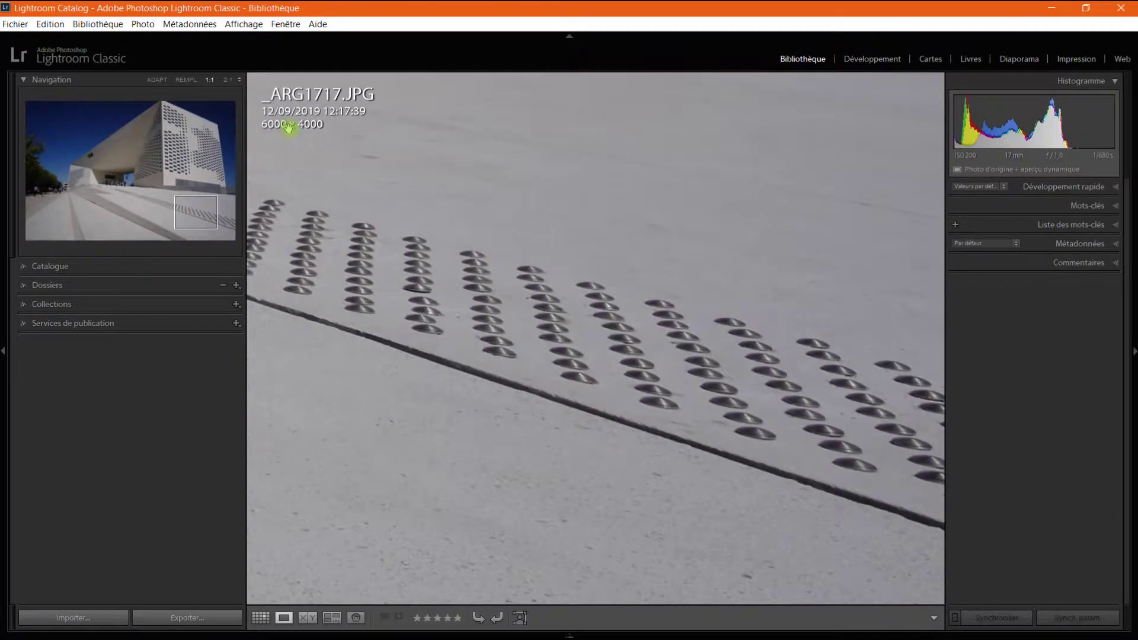
{"action": "key", "text": "ctrl+minus"}
{"action": "key", "text": "ctrl+minus"}
{"action": "key", "text": "ctrl+minus"}
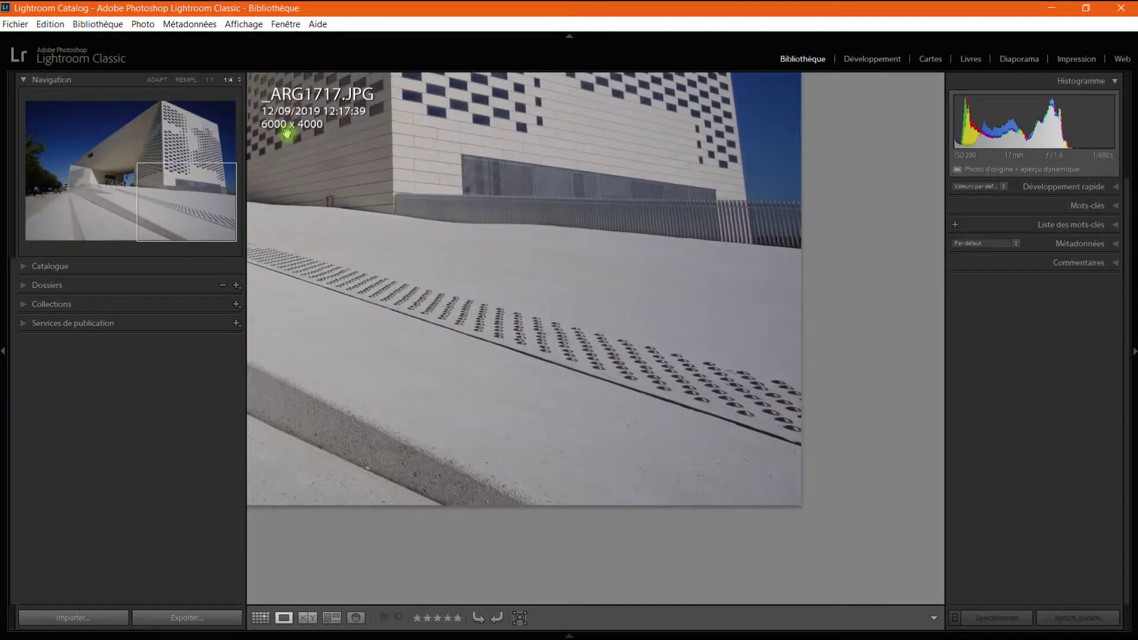
{"action": "key", "text": "ctrl+minus"}
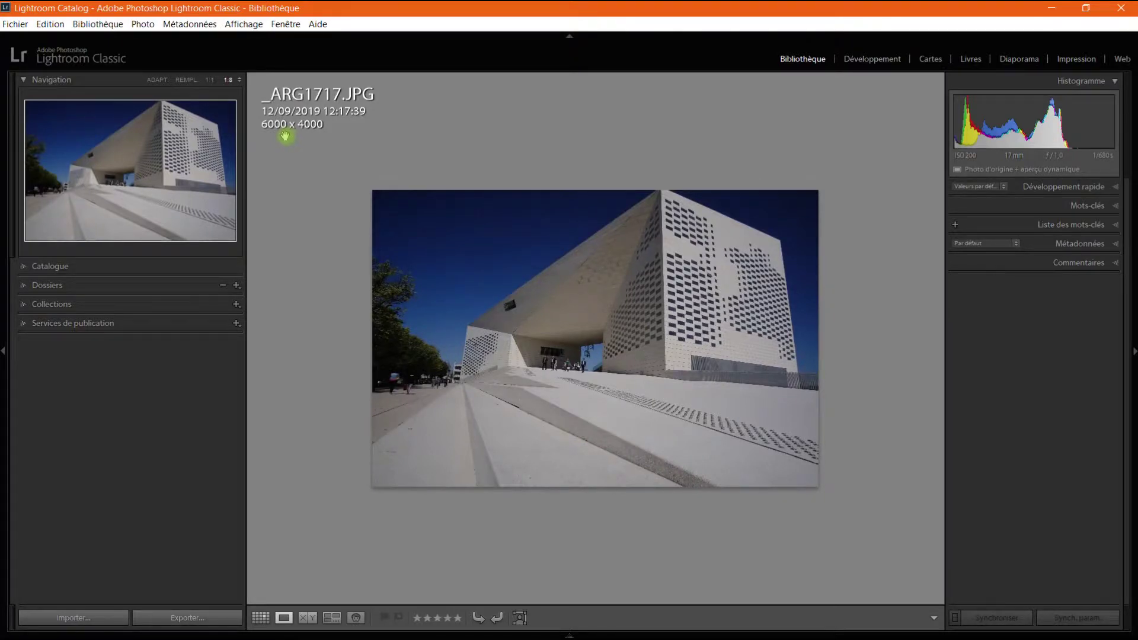
{"action": "key", "text": "ctrl+plus"}
{"action": "key", "text": "ctrl+plus"}
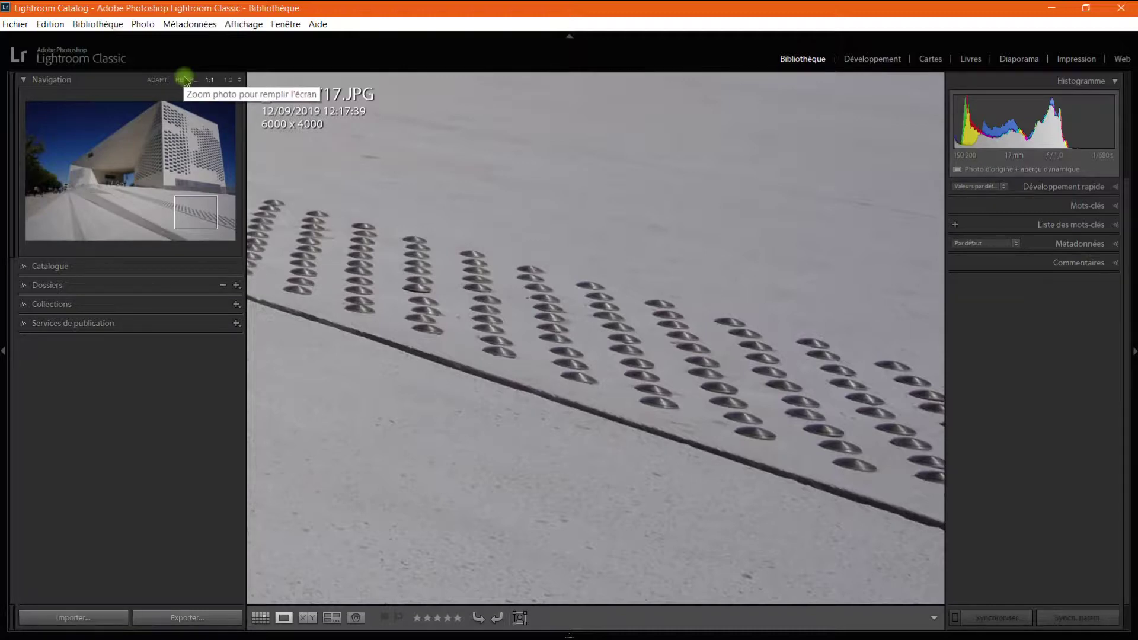
Compare the fill and fit zoom modes on the building photo, ending with the whole photo fitted.
{"action": "left_click", "coordinate": [185, 80]}
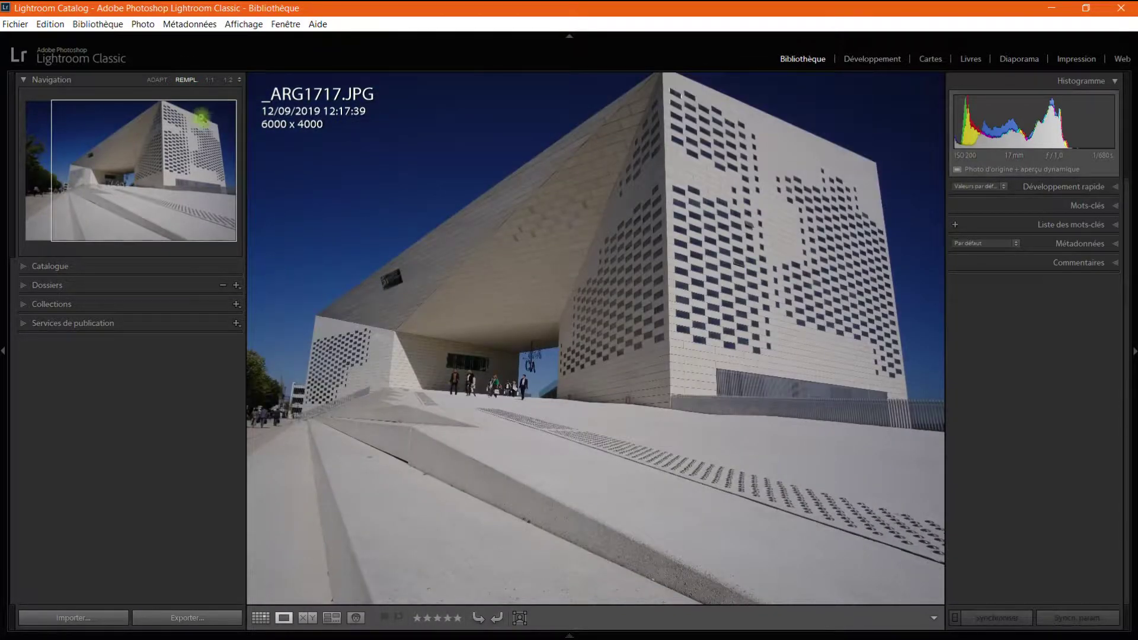
{"action": "left_click", "coordinate": [157, 79]}
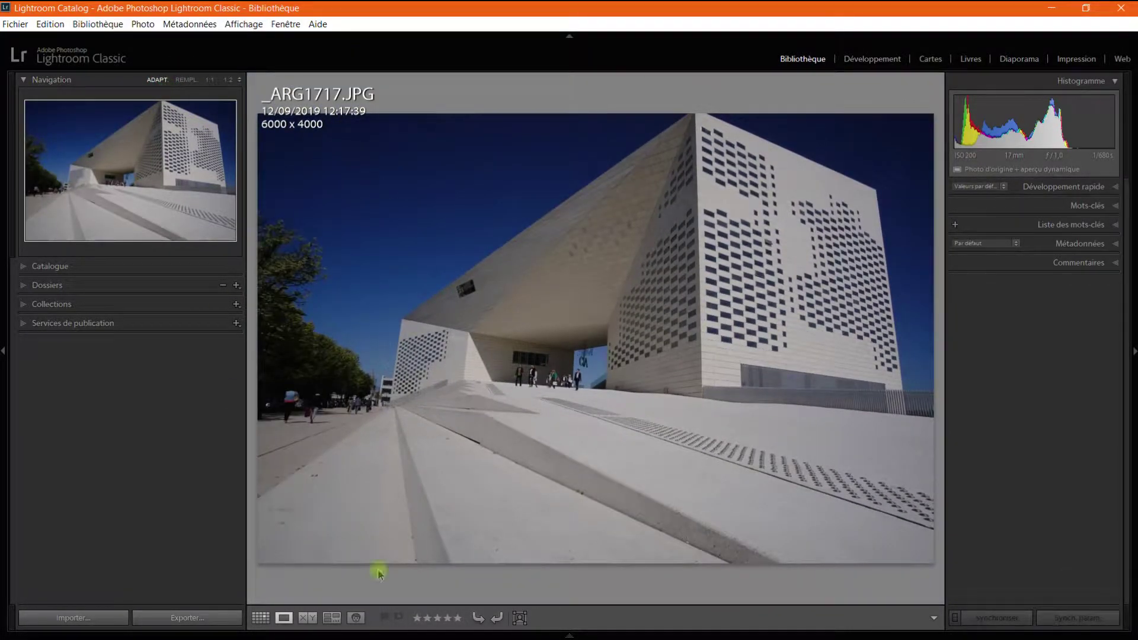
{"action": "left_click", "coordinate": [186, 80]}
{"action": "left_click", "coordinate": [222, 178]}
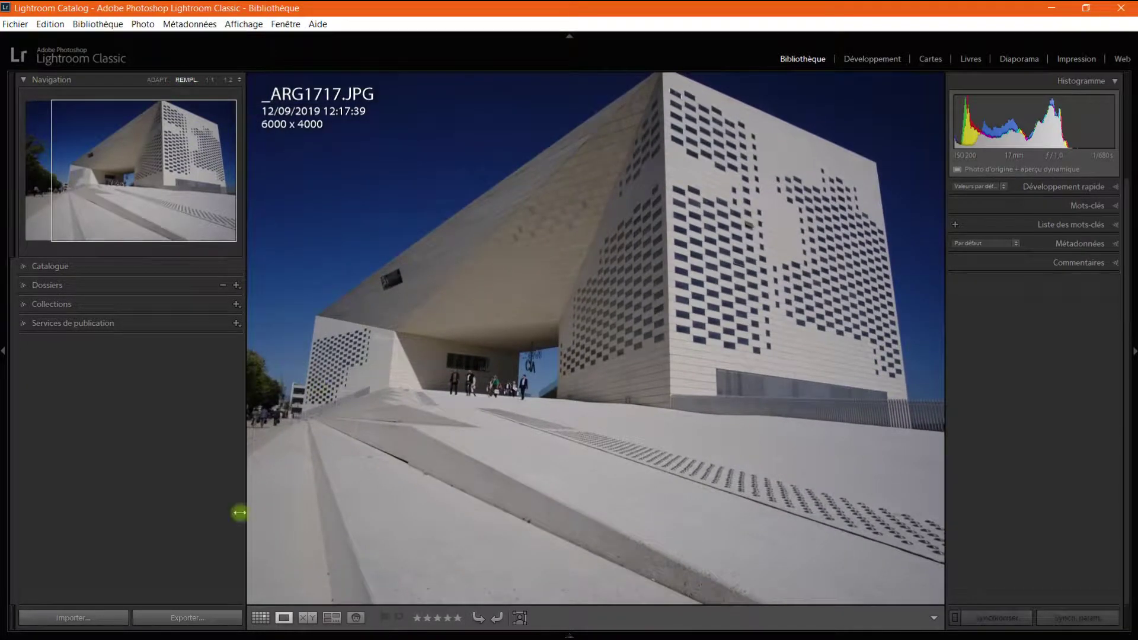
{"action": "left_click", "coordinate": [157, 81]}
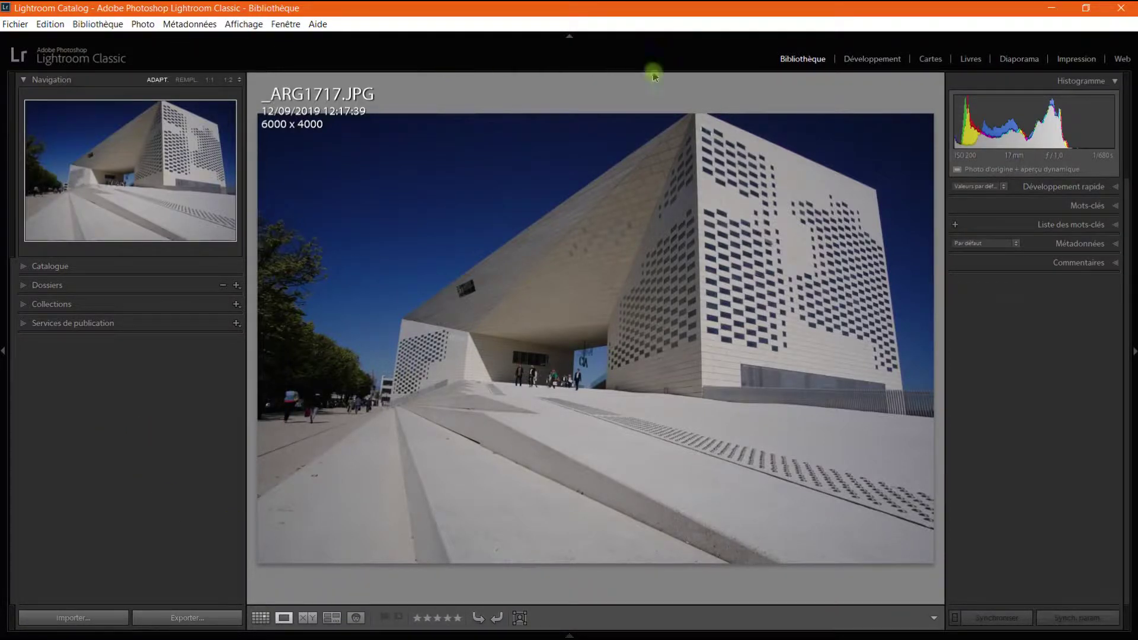
View the status and activity options and set the identity plate to Personnalisé.
{"action": "mouse_move", "coordinate": [109, 56]}
{"action": "left_click", "coordinate": [149, 59]}
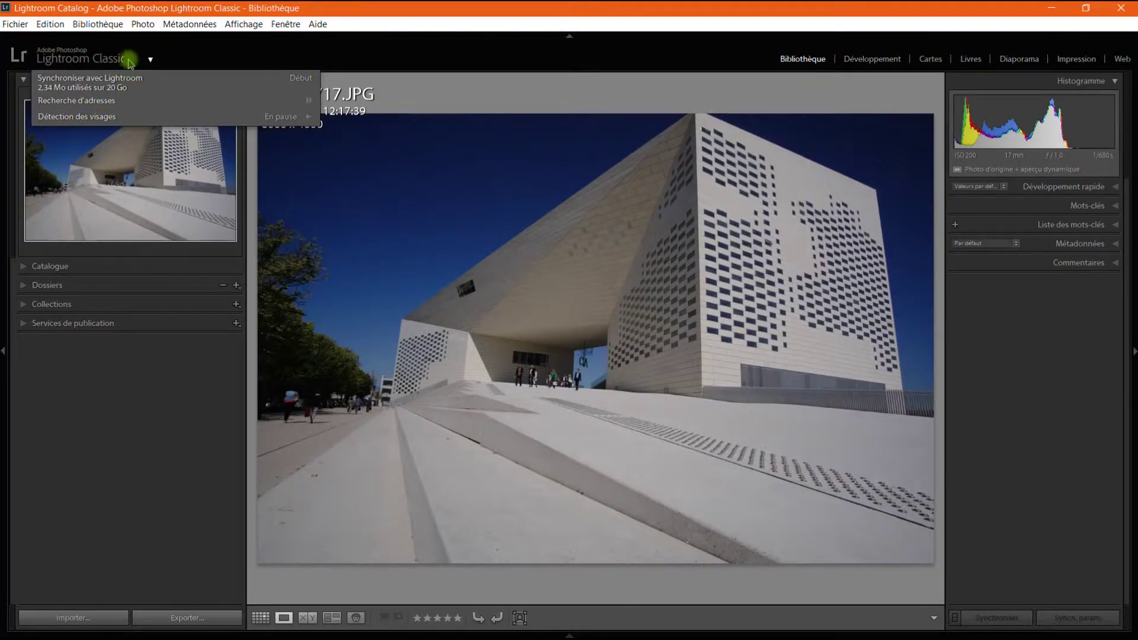
{"action": "right_click", "coordinate": [97, 61]}
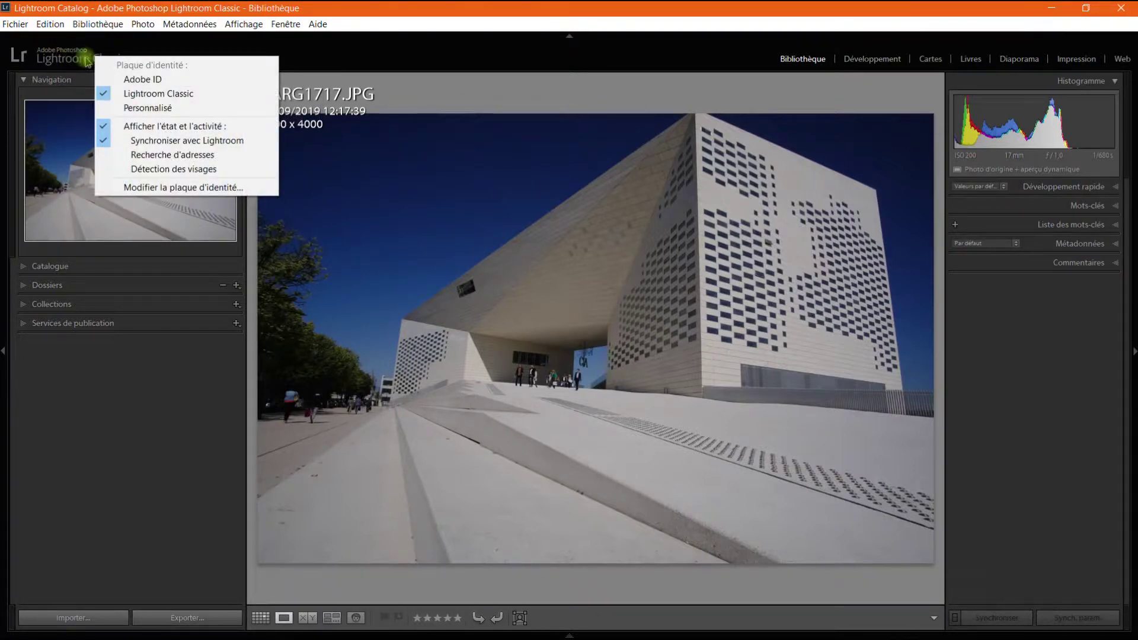
{"action": "left_click", "coordinate": [137, 108]}
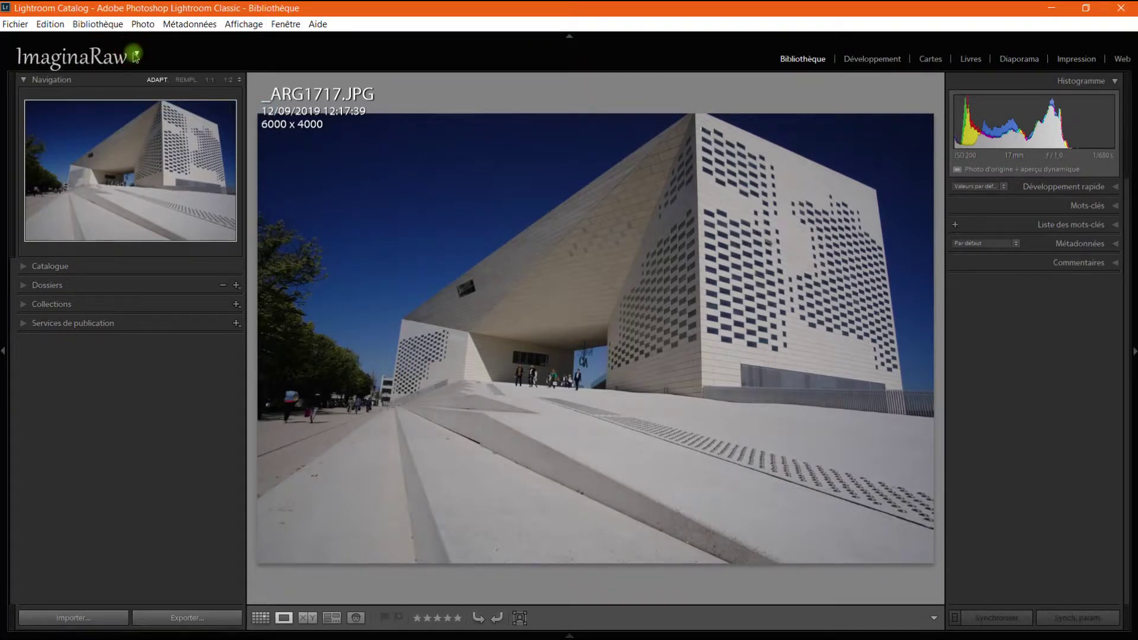
Check the activity options under the custom identity plate and set the plate back to Lightroom Classic.
{"action": "left_click", "coordinate": [110, 66]}
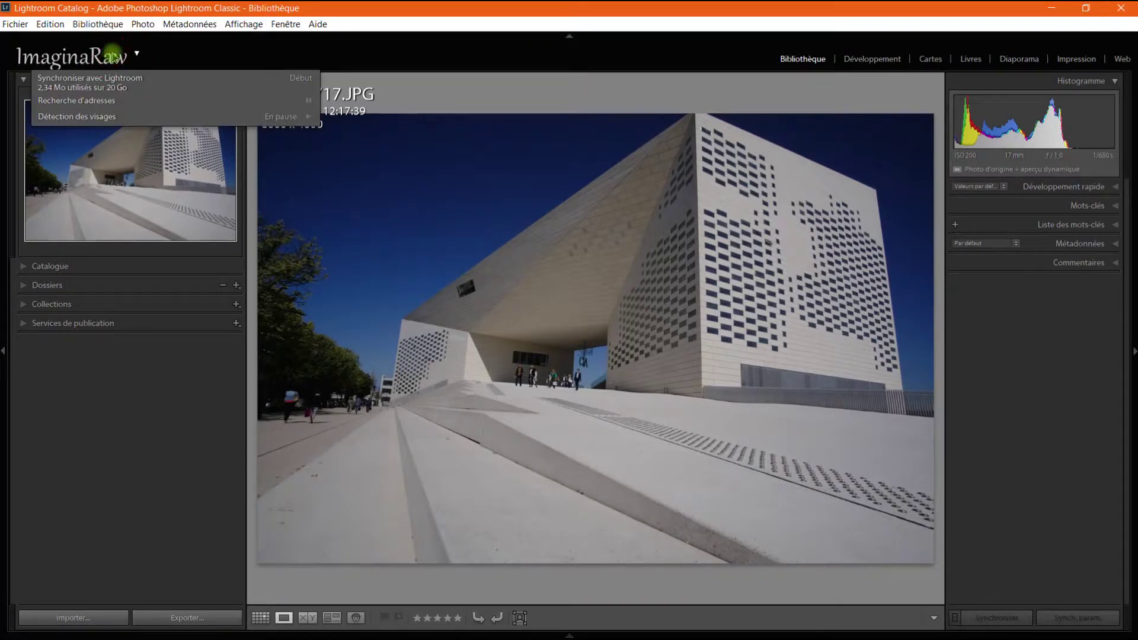
{"action": "right_click", "coordinate": [142, 57]}
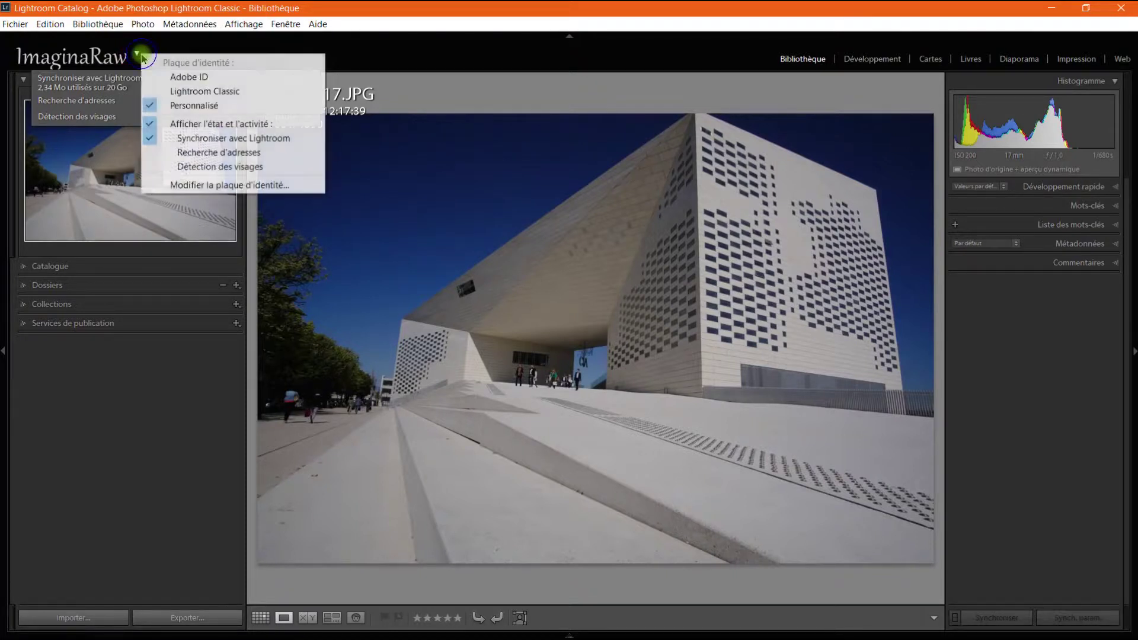
{"action": "left_click", "coordinate": [182, 91]}
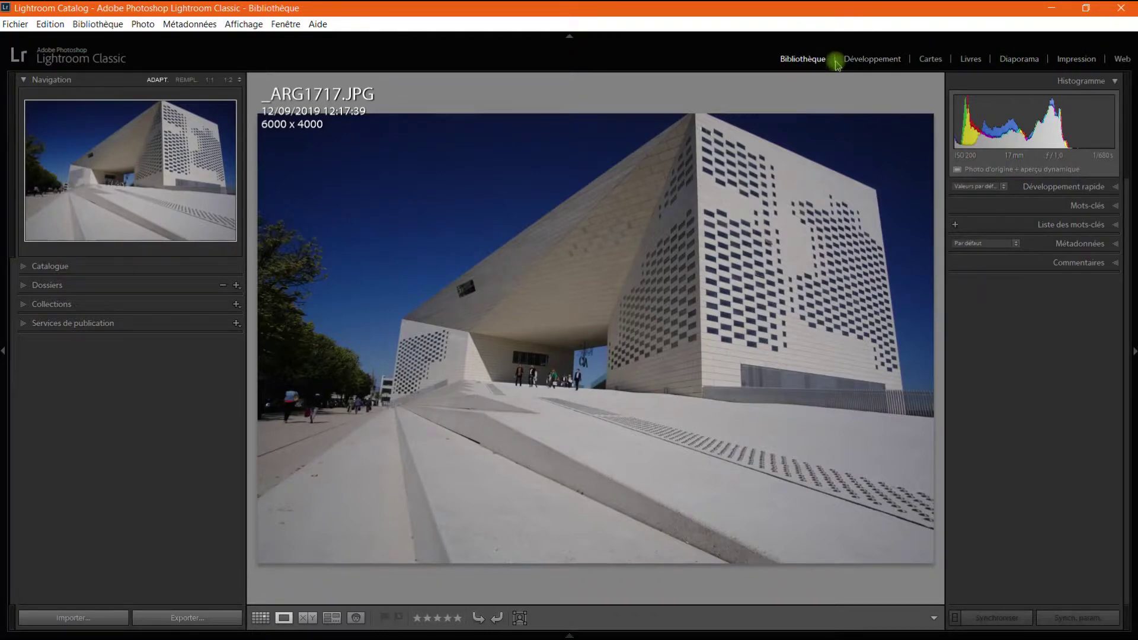
View the photo in the Développement module and return to Bibliothèque.
{"action": "left_click", "coordinate": [887, 61]}
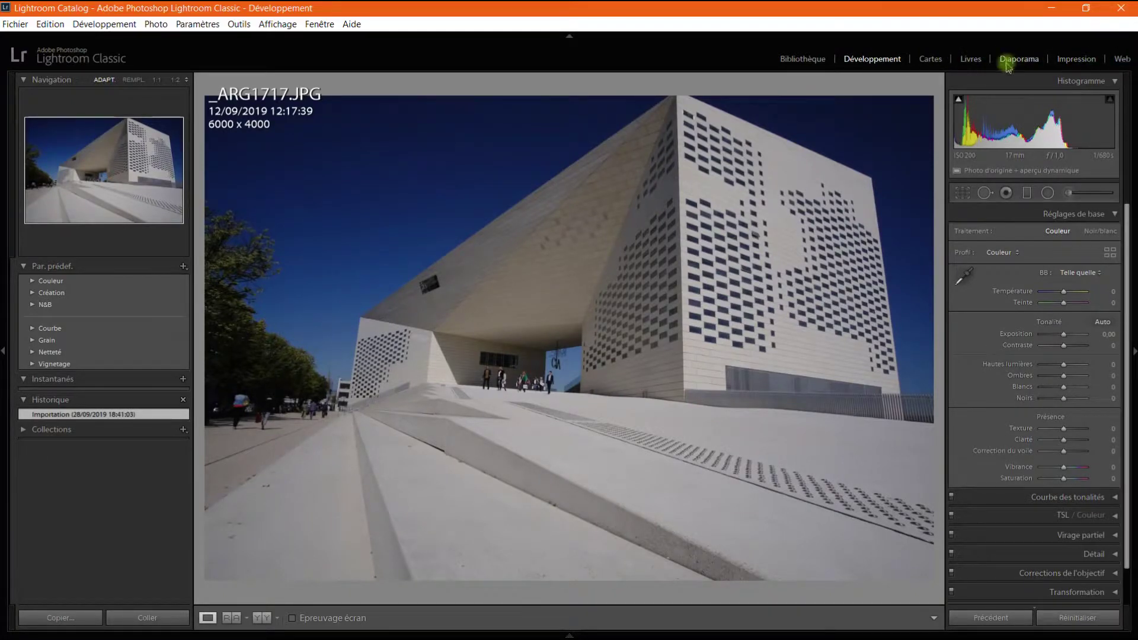
{"action": "left_click", "coordinate": [817, 58]}
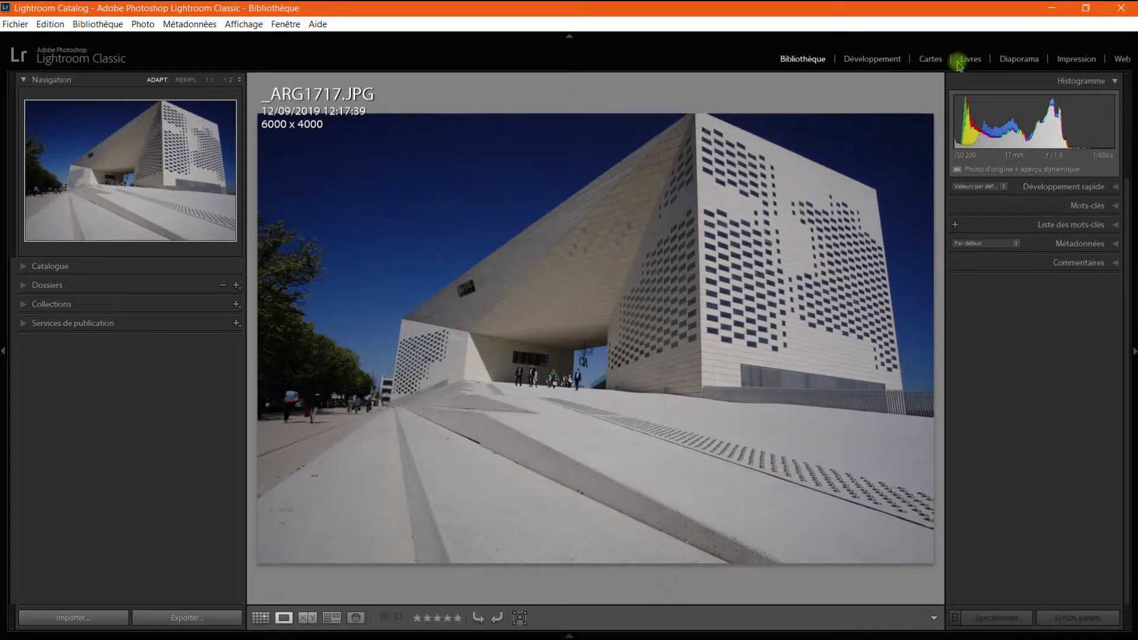
Check the list of displayed modules and hide the Web, Impression and Diaporama modules.
{"action": "right_click", "coordinate": [706, 55]}
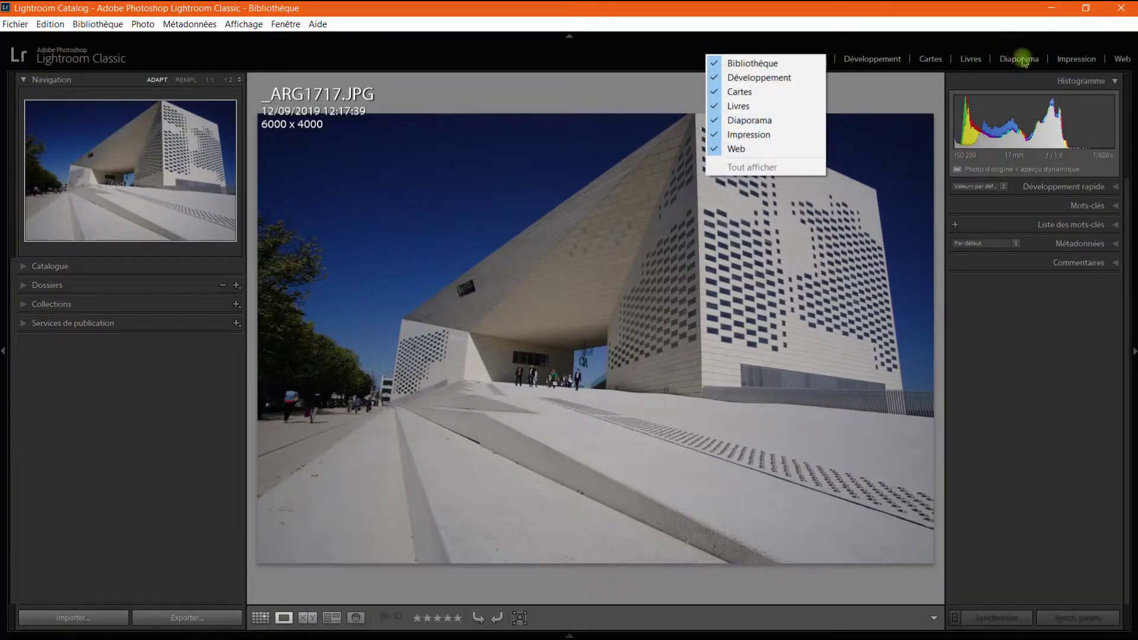
{"action": "left_click", "coordinate": [693, 58]}
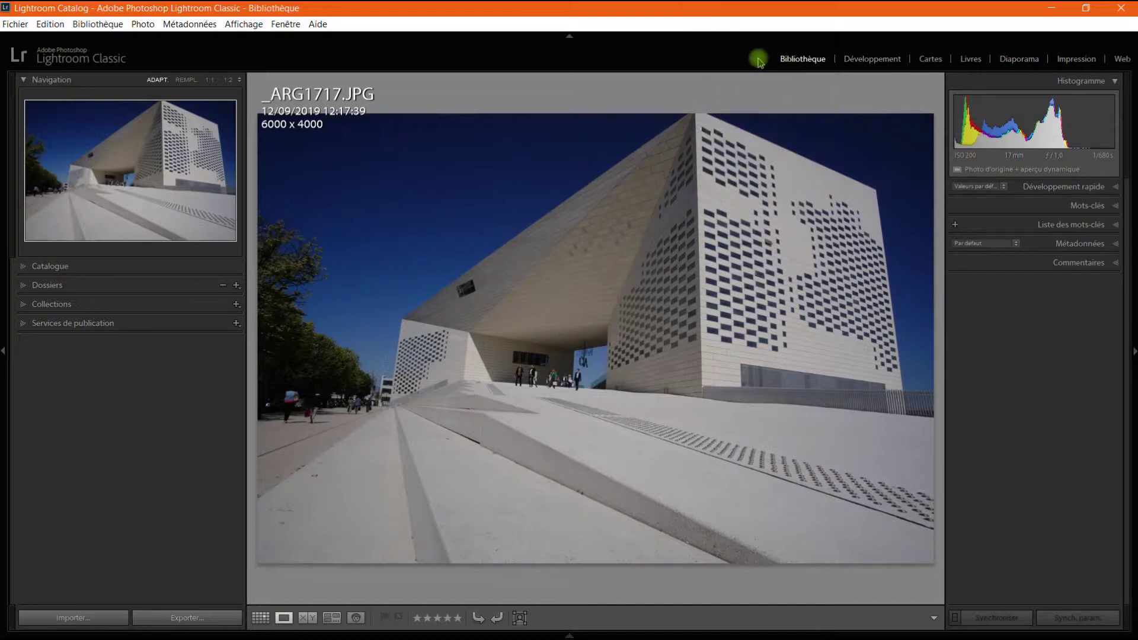
{"action": "right_click", "coordinate": [759, 58]}
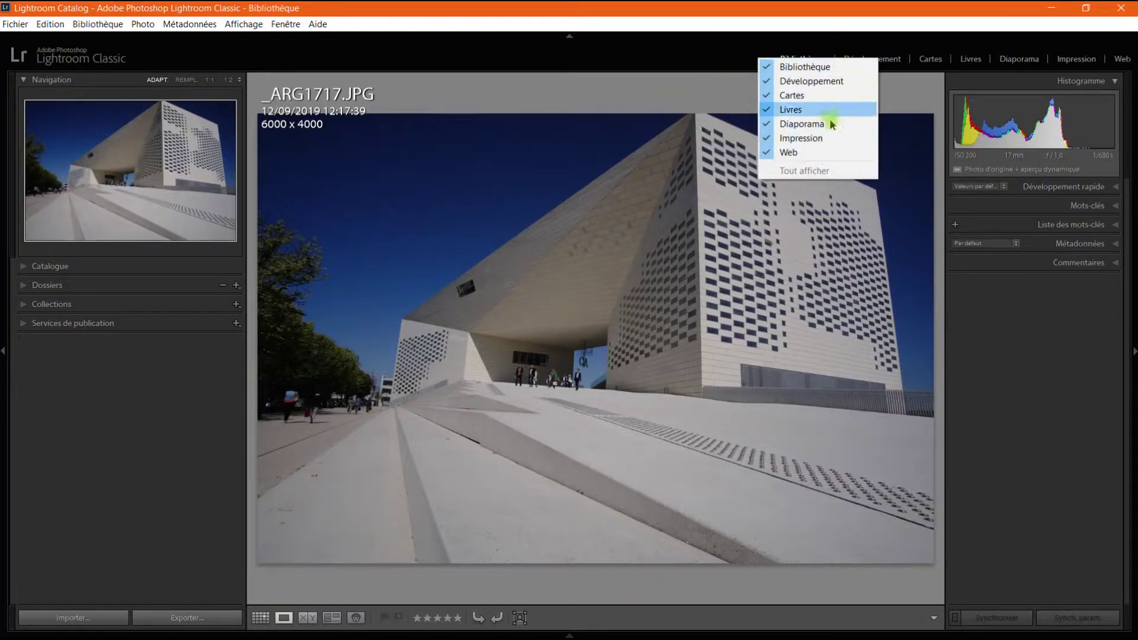
{"action": "left_click", "coordinate": [795, 152]}
{"action": "right_click", "coordinate": [772, 61]}
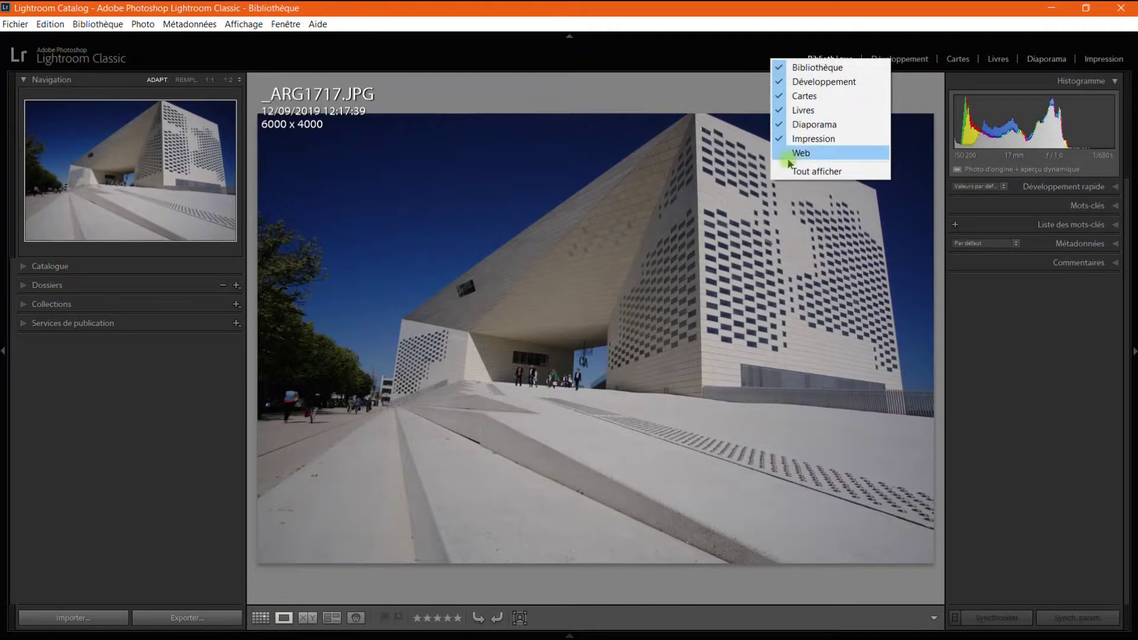
{"action": "left_click", "coordinate": [775, 138]}
{"action": "right_click", "coordinate": [786, 66]}
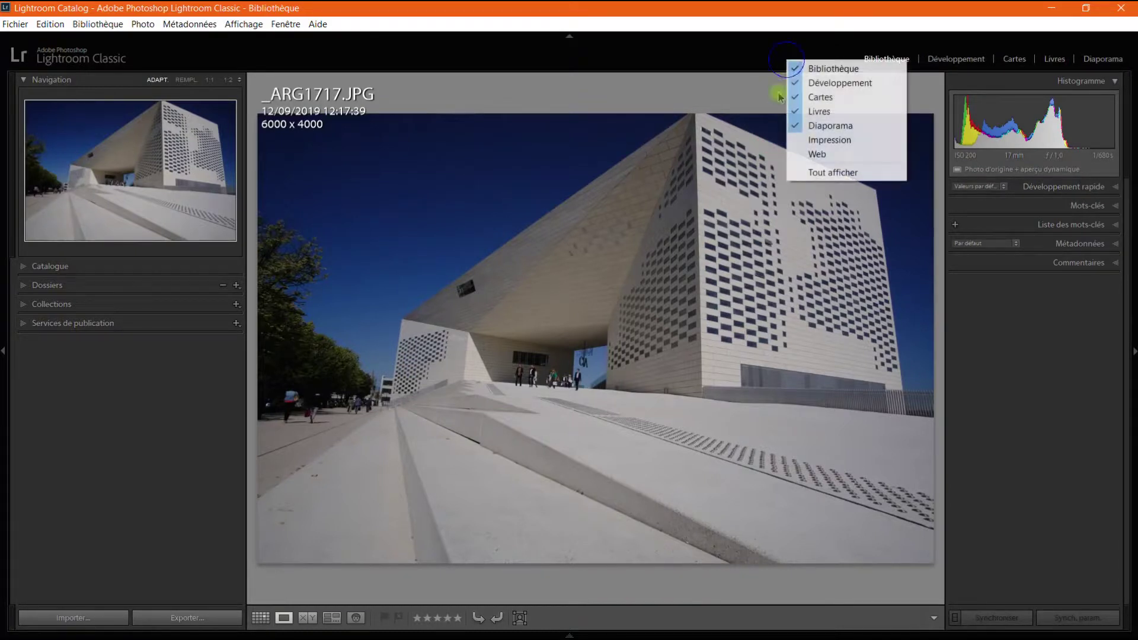
{"action": "left_click", "coordinate": [791, 122]}
Hide the Livres and Cartes modules and review the module list again.
{"action": "right_click", "coordinate": [785, 60]}
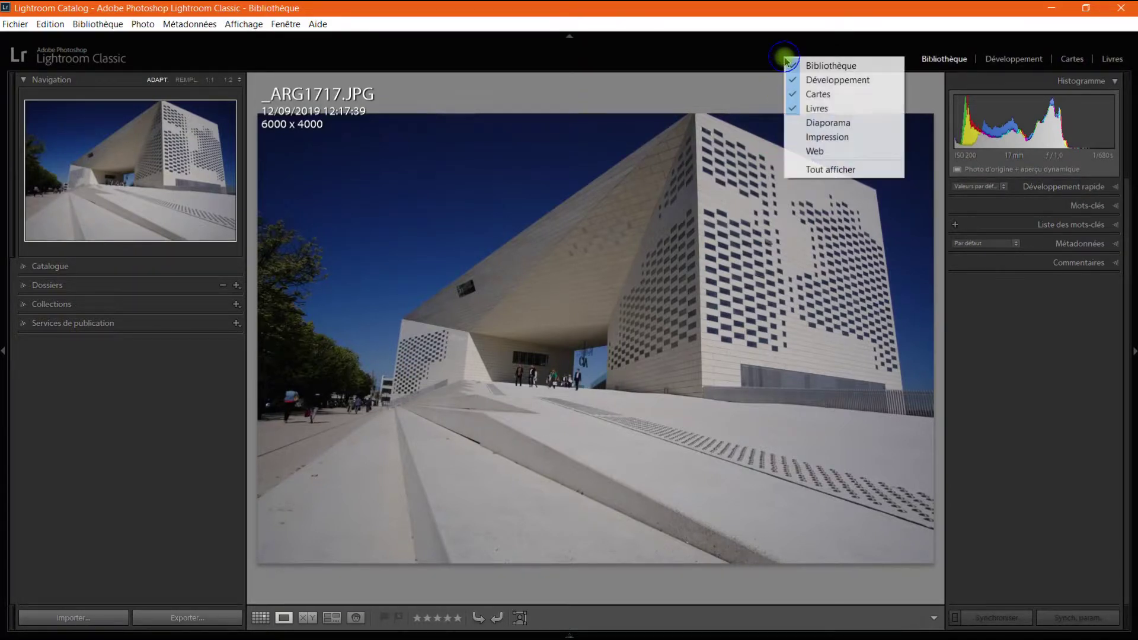
{"action": "left_click", "coordinate": [791, 109]}
{"action": "right_click", "coordinate": [795, 52]}
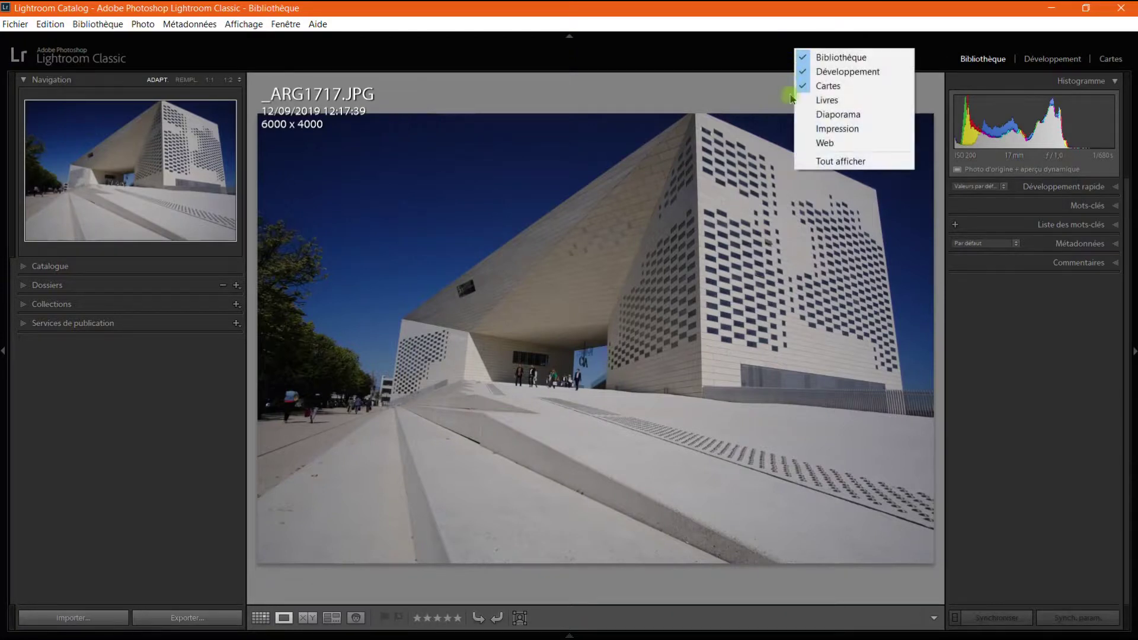
{"action": "left_click", "coordinate": [841, 82]}
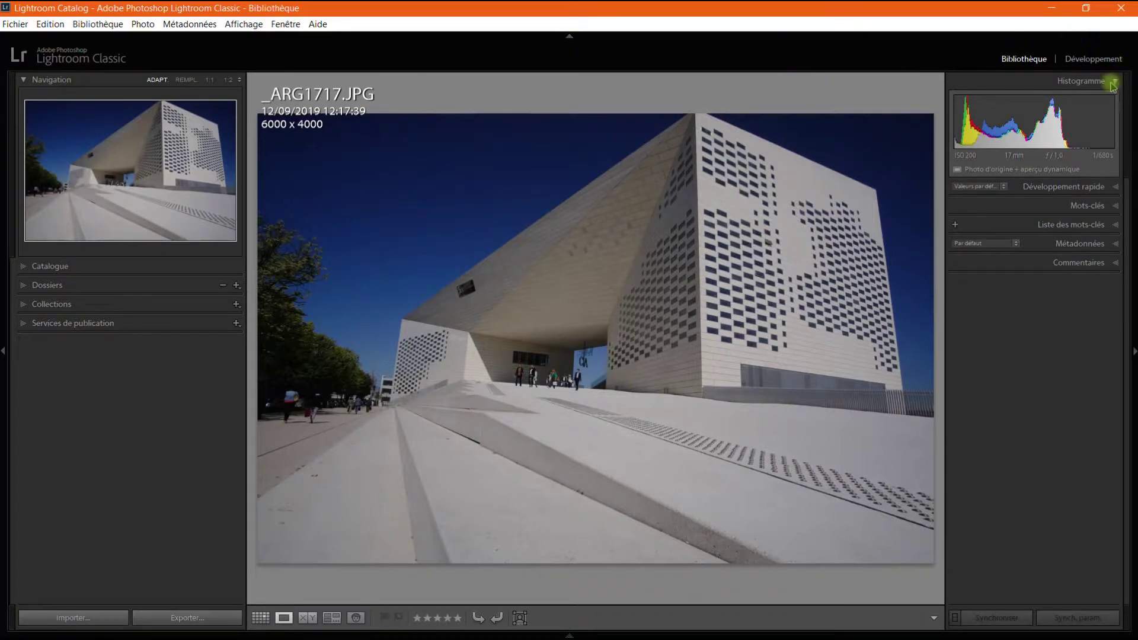
{"action": "right_click", "coordinate": [926, 63]}
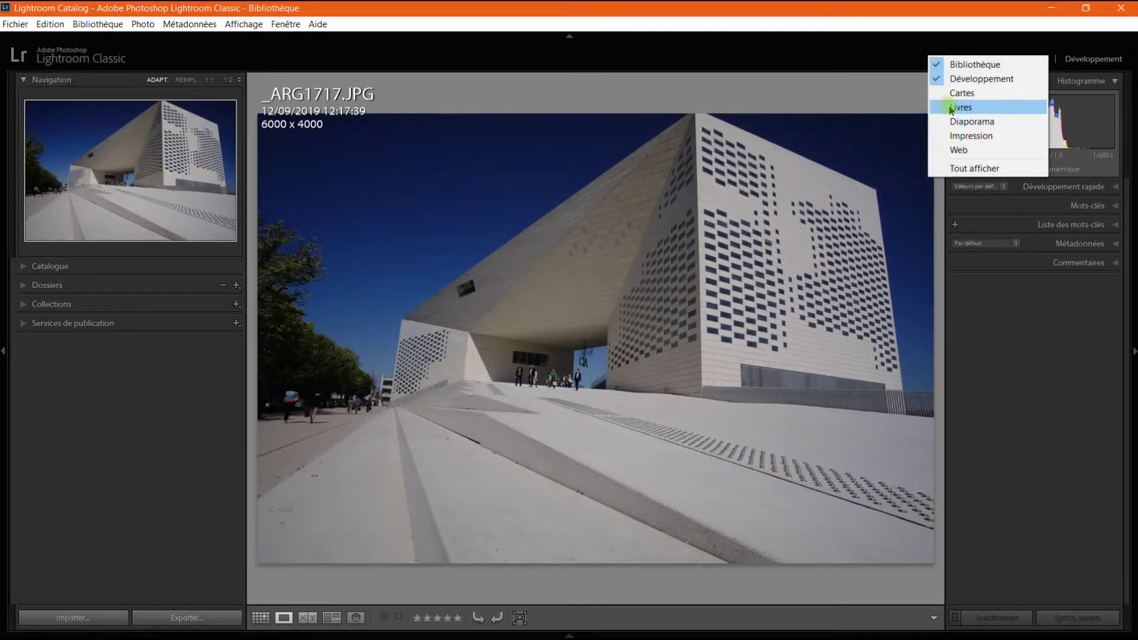
{"action": "left_click", "coordinate": [915, 66]}
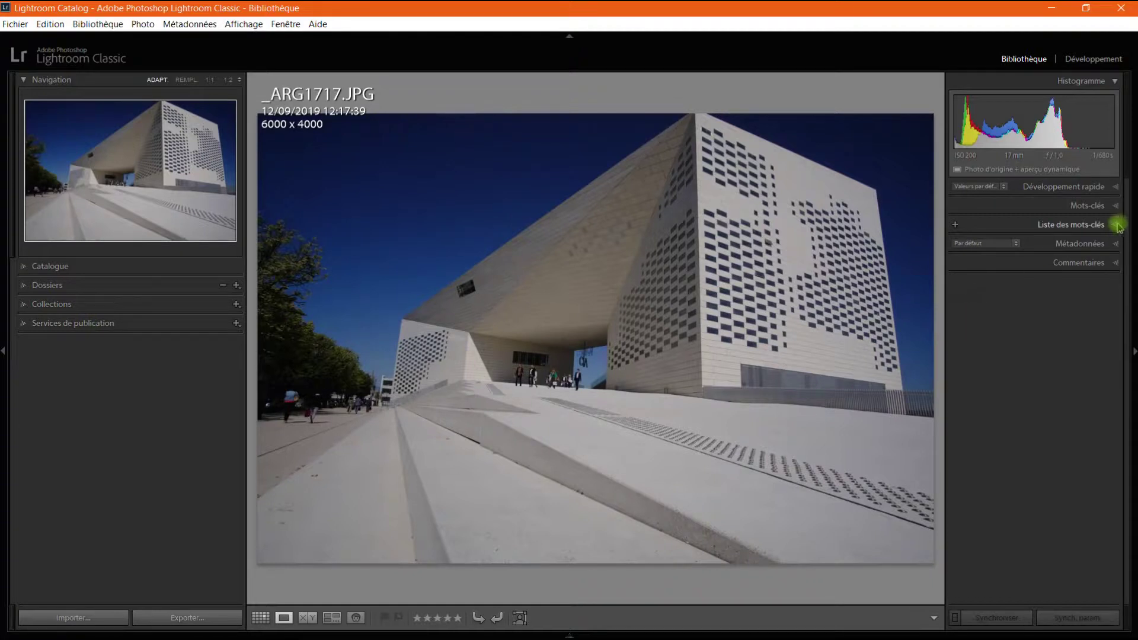
Expand and collapse the Liste des mots-clés and Développement rapide sections in Bibliothèque.
{"action": "left_click", "coordinate": [1098, 226]}
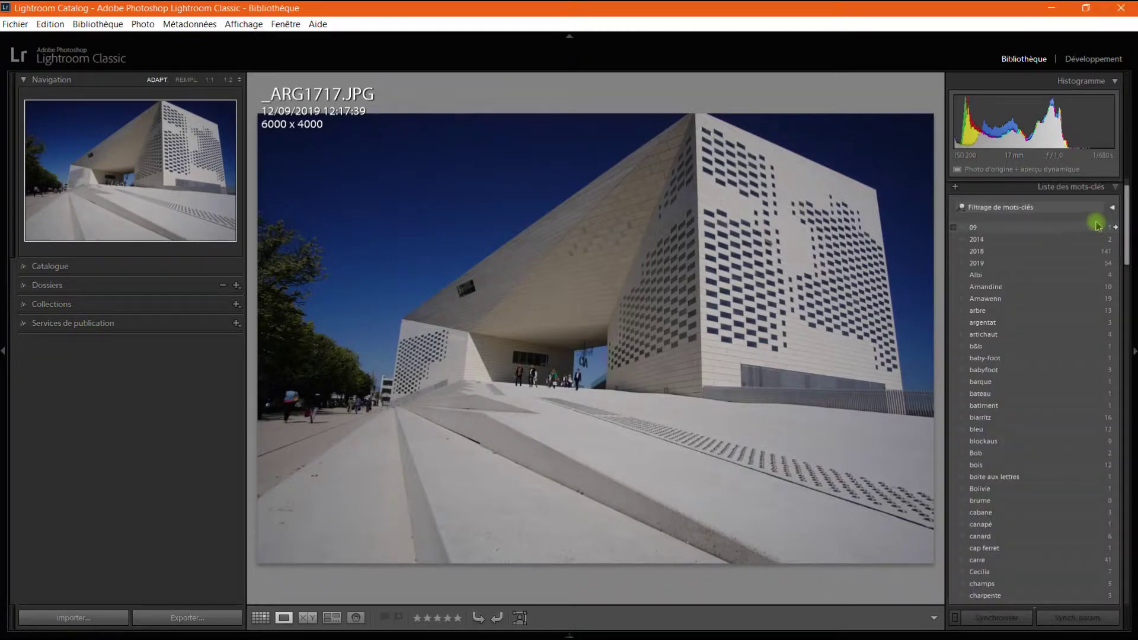
{"action": "left_click", "coordinate": [1090, 187]}
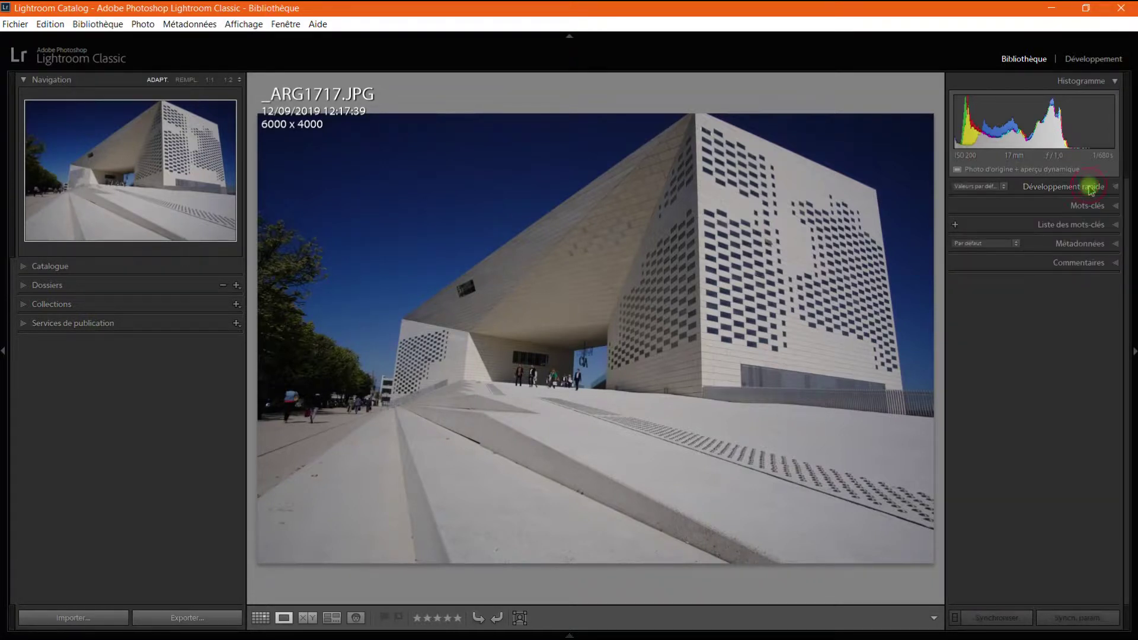
{"action": "left_click", "coordinate": [1091, 187]}
{"action": "left_click", "coordinate": [1089, 188]}
Turn off Mode Solo, expand Développement rapide and Liste des mots-clés together, look through the keywords and collapse the keyword list.
{"action": "right_click", "coordinate": [1086, 188]}
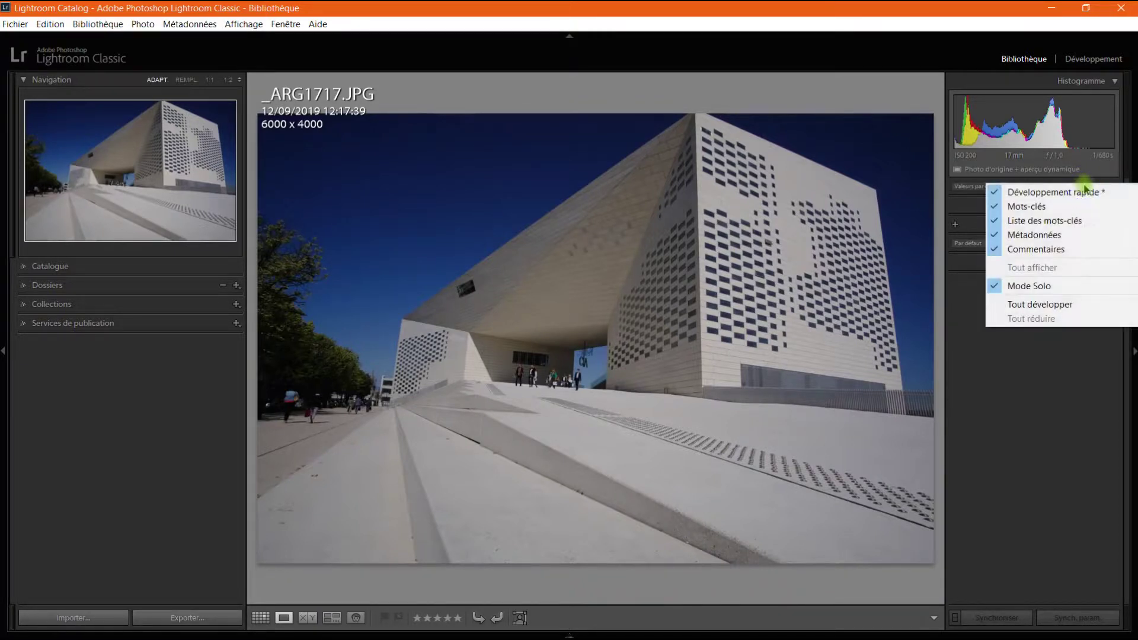
{"action": "left_click", "coordinate": [1041, 286]}
{"action": "left_click", "coordinate": [1074, 188]}
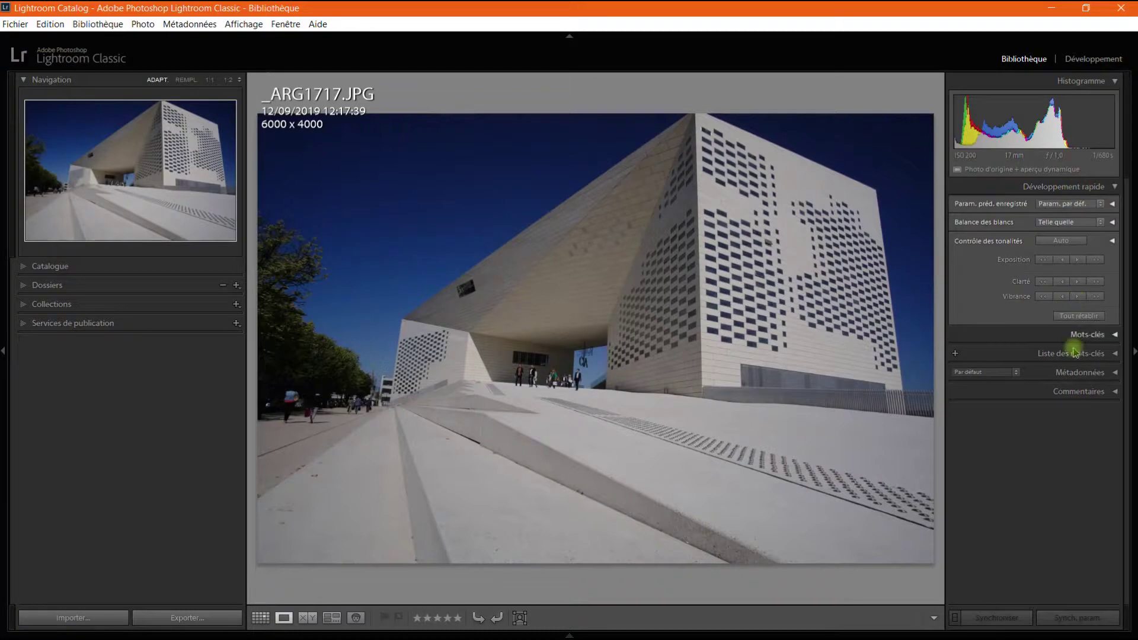
{"action": "left_click", "coordinate": [1077, 353]}
{"action": "scroll", "coordinate": [1074, 361], "scroll_direction": "down", "scroll_amount": 3}
{"action": "left_click_drag", "start_coordinate": [1124, 261], "coordinate": [1073, 276]}
{"action": "scroll", "coordinate": [1074, 276], "scroll_direction": "up", "scroll_amount": 5}
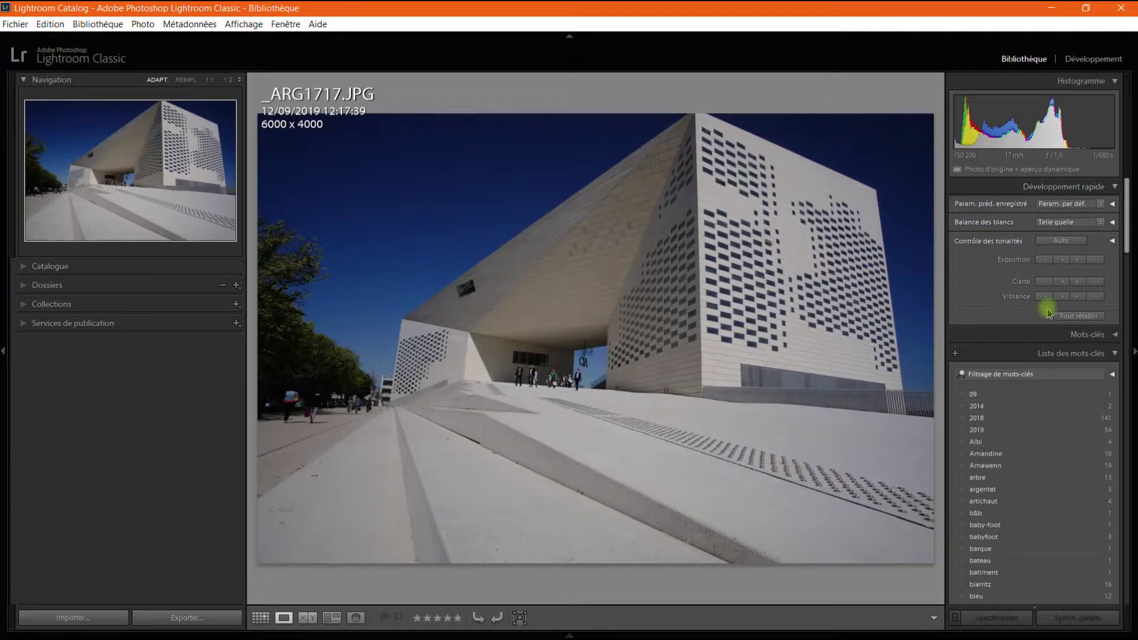
{"action": "left_click", "coordinate": [1063, 356]}
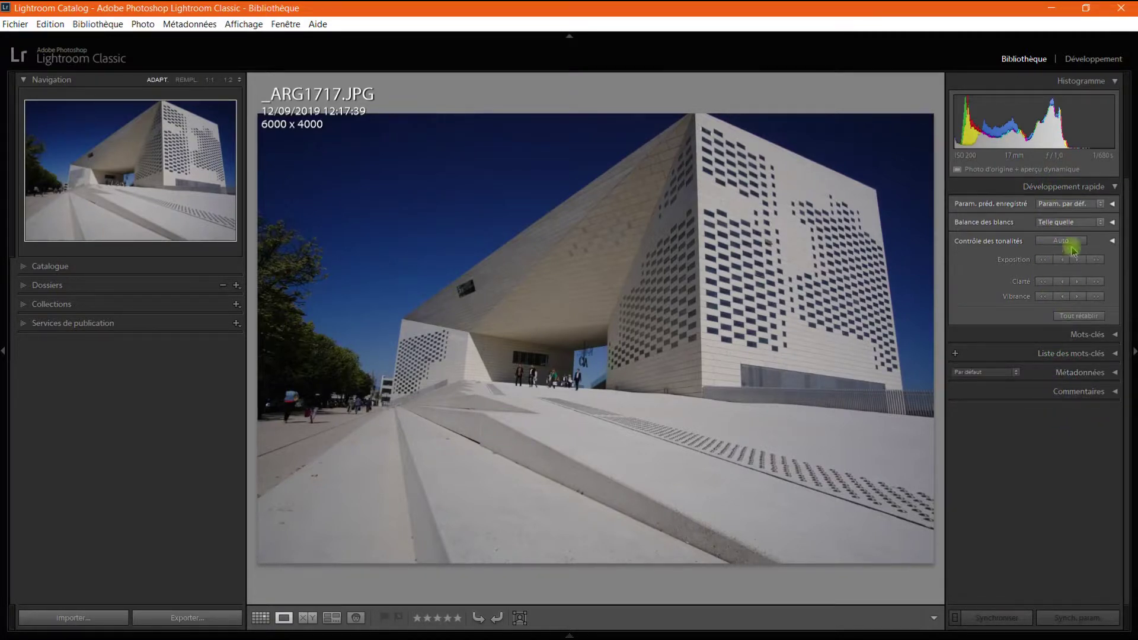
Turn on Mode Solo and expand Commentaires, Métadonnées, Liste des mots-clés and Mots-clés one after another, ending with all collapsed.
{"action": "right_click", "coordinate": [1064, 187]}
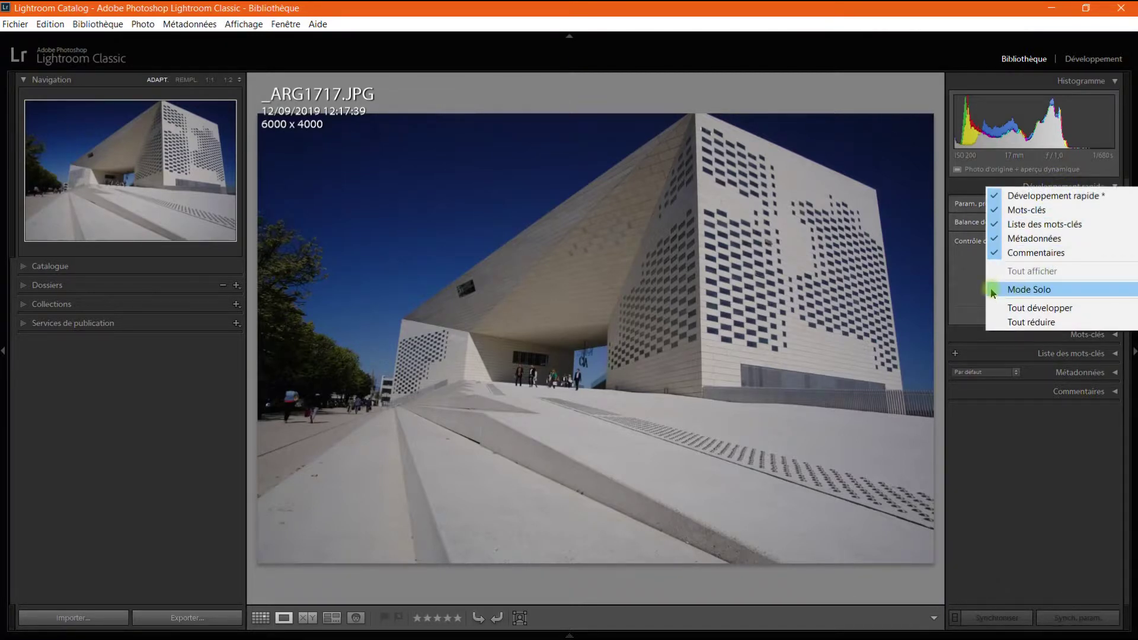
{"action": "left_click", "coordinate": [993, 291]}
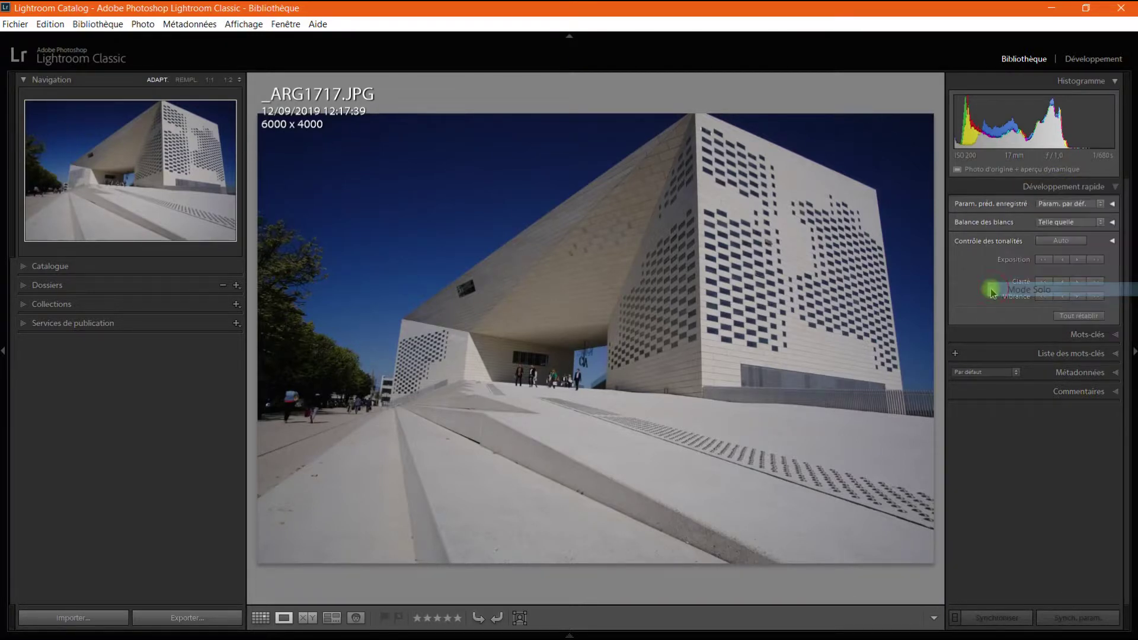
{"action": "left_click", "coordinate": [1037, 396]}
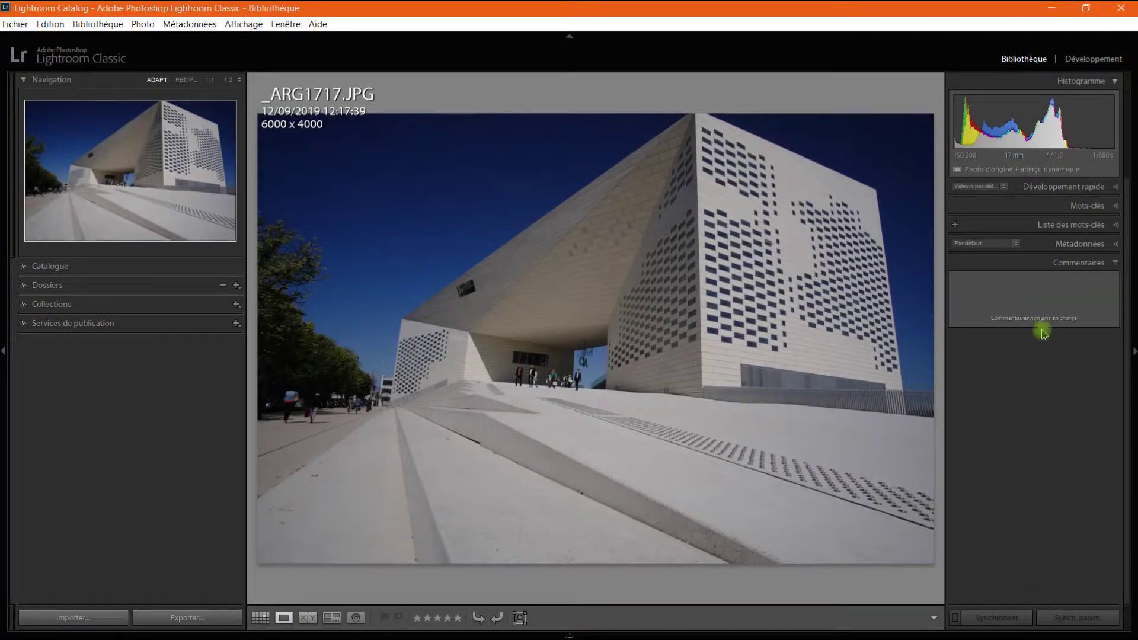
{"action": "left_click", "coordinate": [1043, 247]}
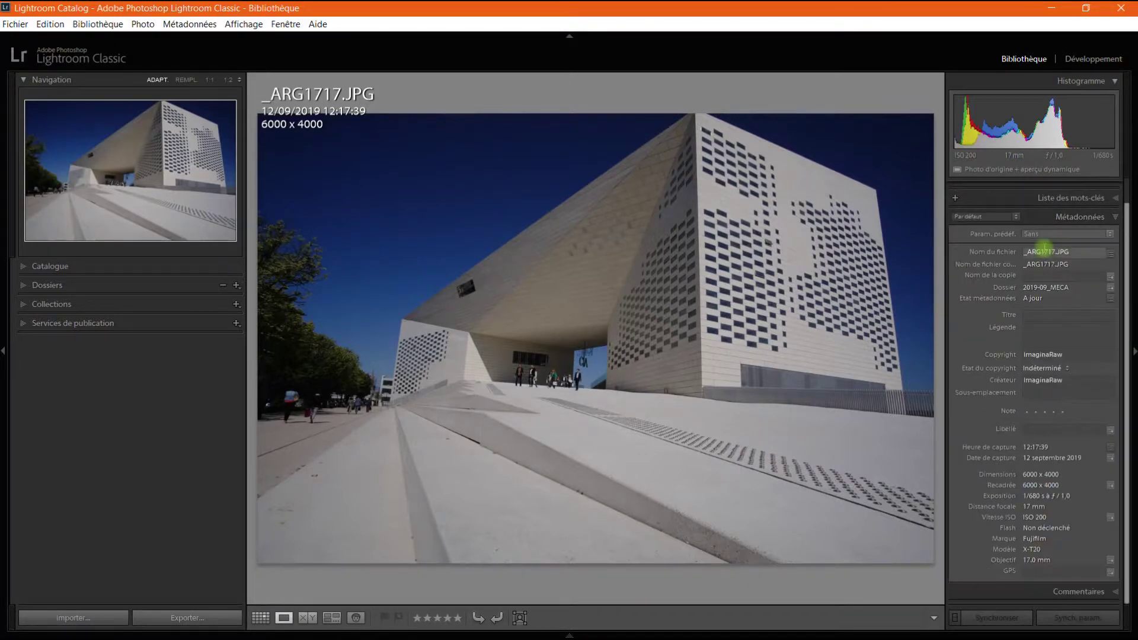
{"action": "left_click", "coordinate": [1043, 199]}
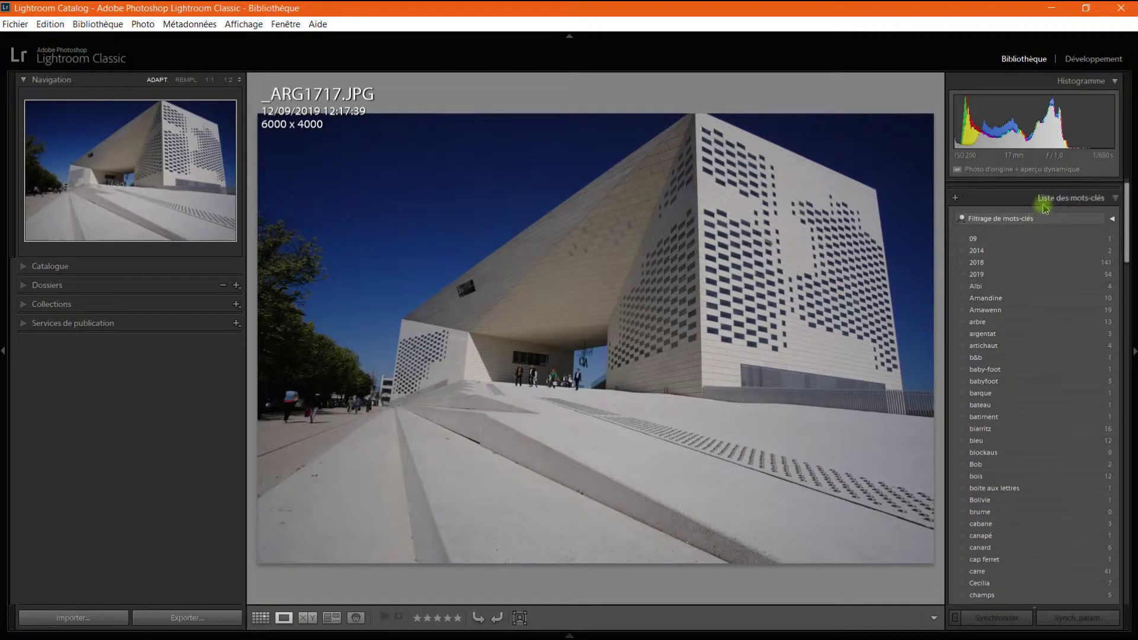
{"action": "left_click_drag", "start_coordinate": [1126, 232], "coordinate": [1128, 216]}
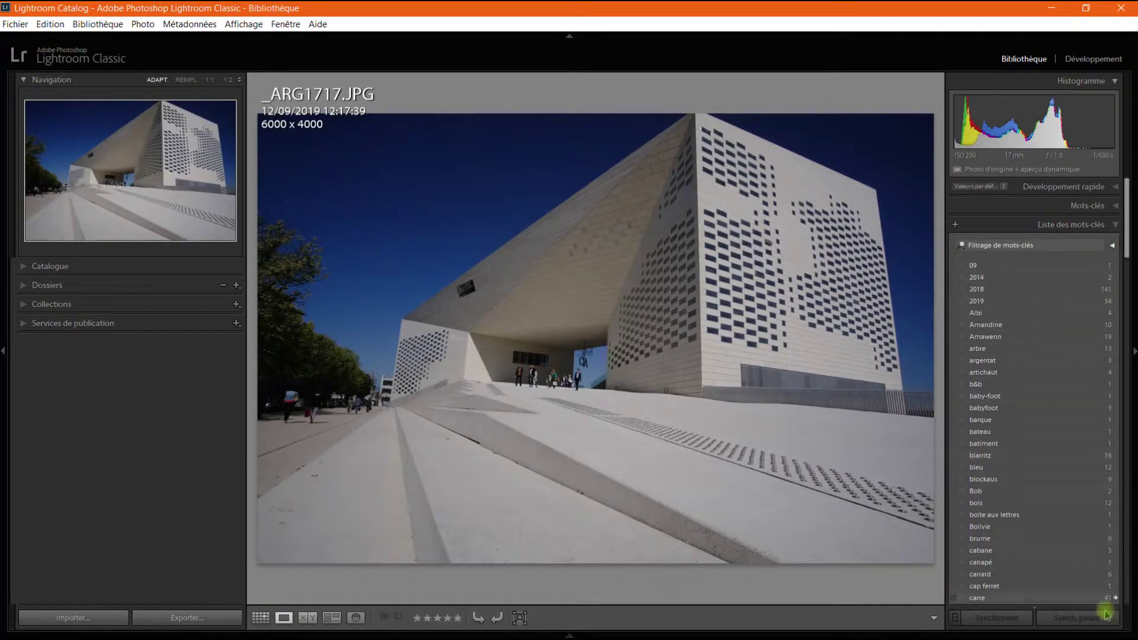
{"action": "left_click", "coordinate": [1046, 208]}
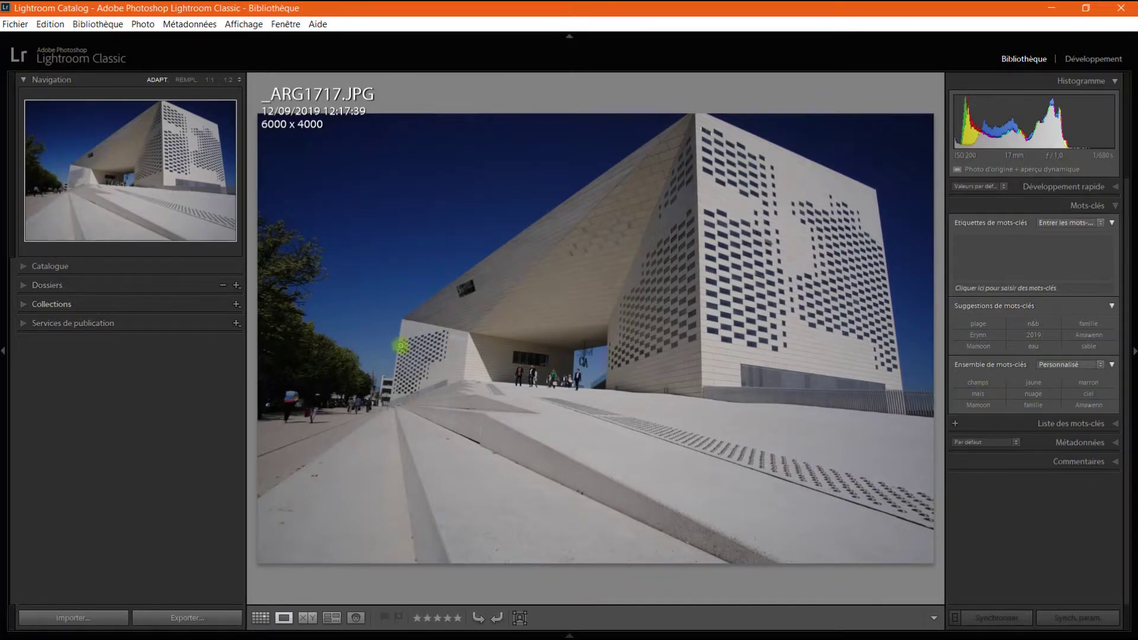
{"action": "left_click", "coordinate": [1060, 205]}
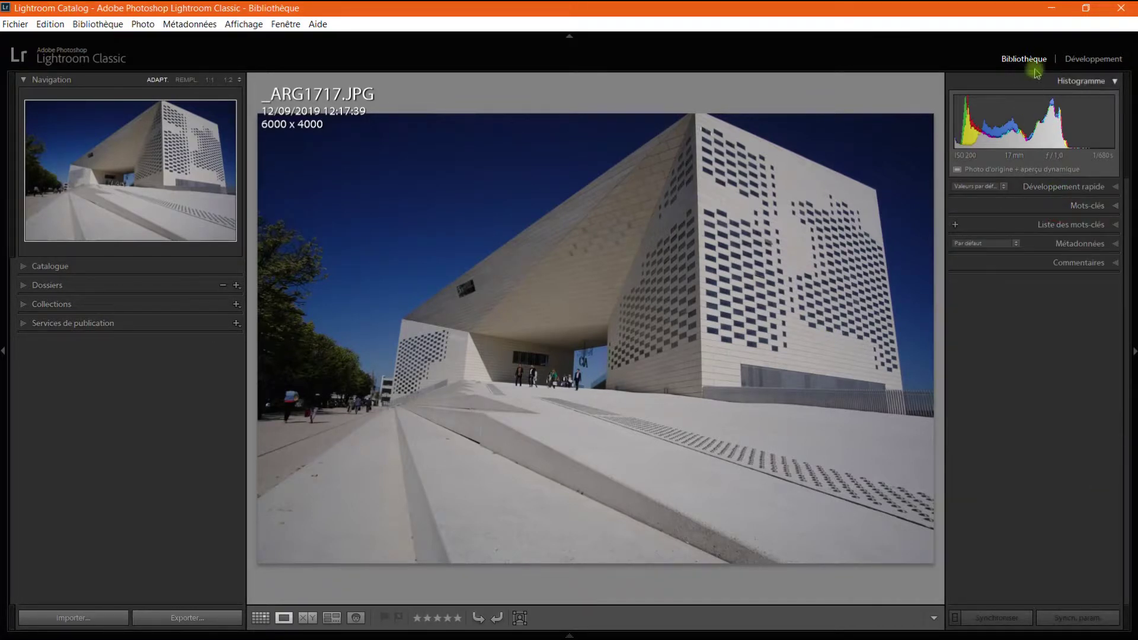
Enable Mode Solo for the adjustment sections of the Développement module, with Virage partiel expanded.
{"action": "left_click", "coordinate": [1072, 61]}
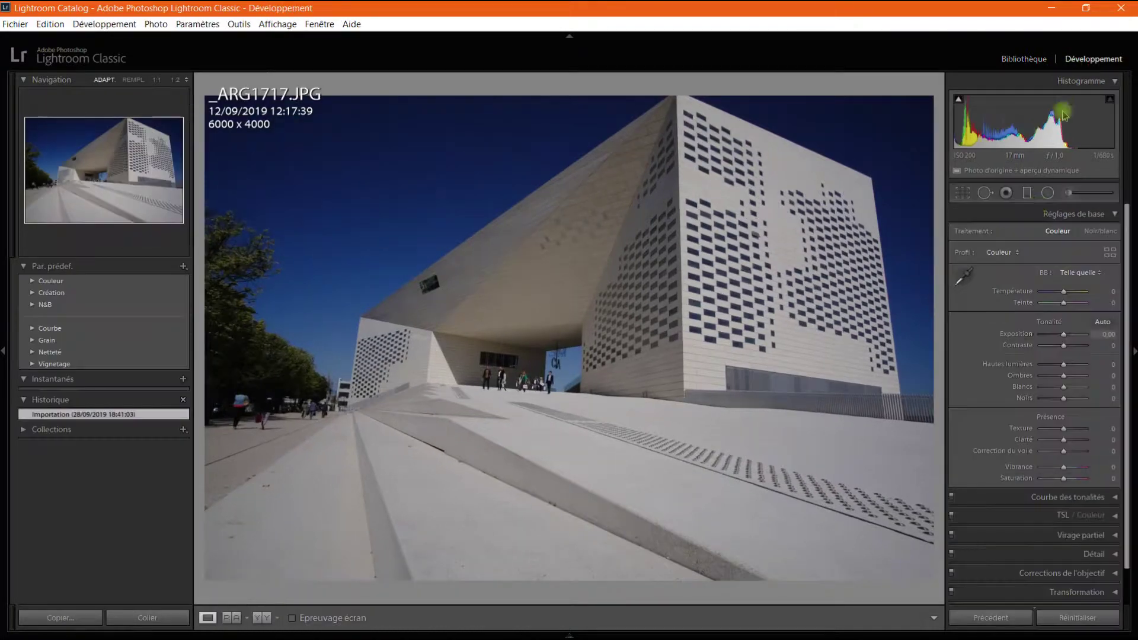
{"action": "left_click", "coordinate": [1037, 539]}
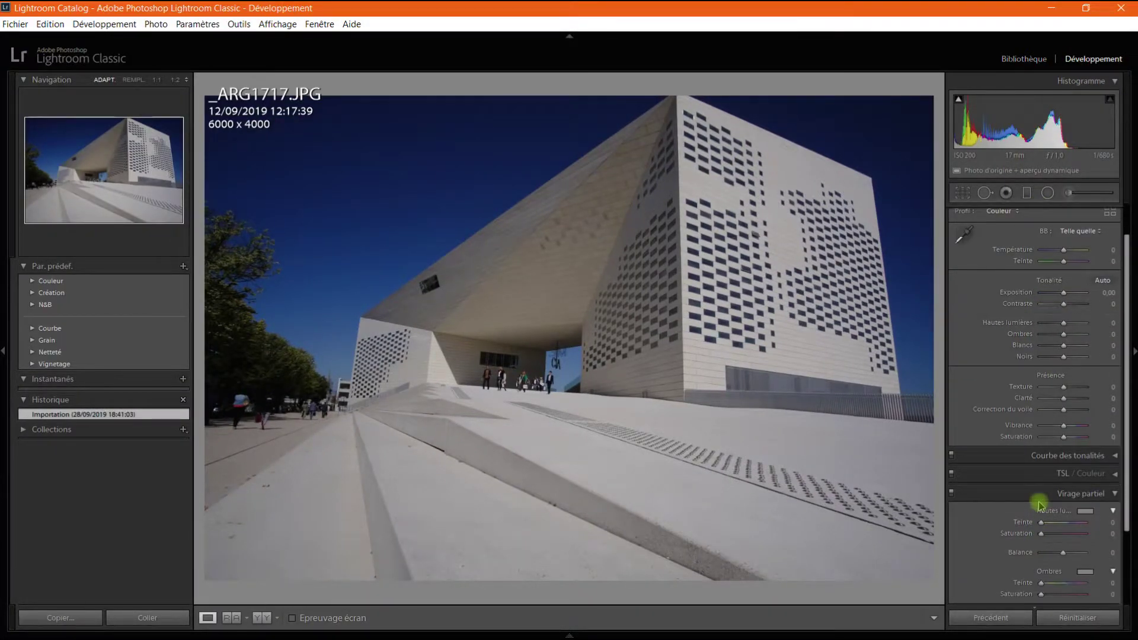
{"action": "right_click", "coordinate": [1042, 497]}
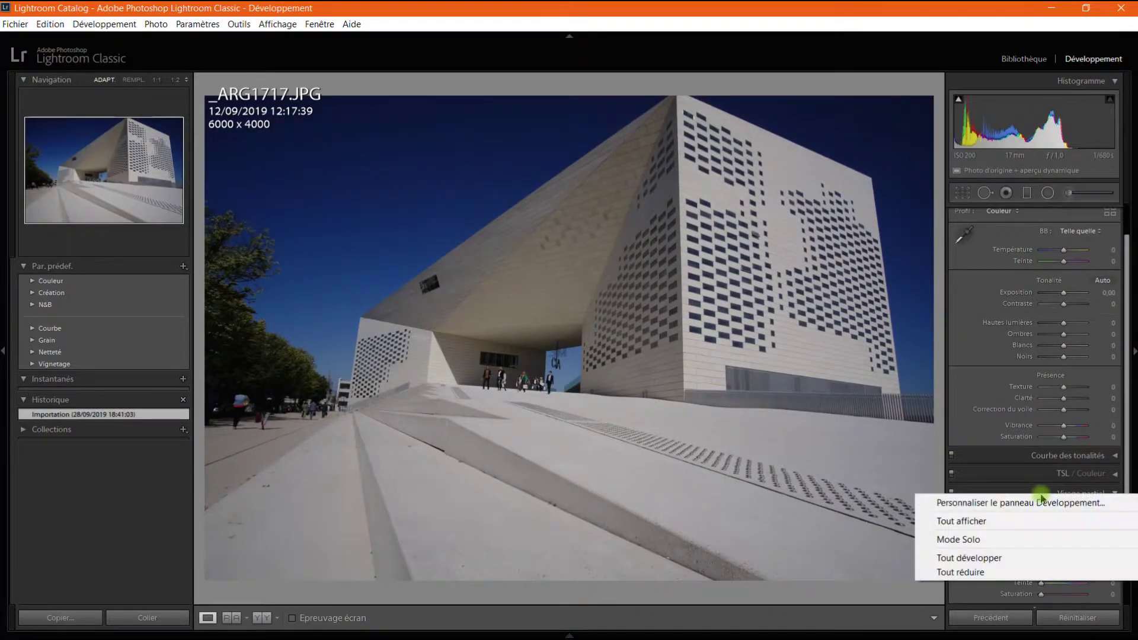
{"action": "left_click", "coordinate": [1024, 541]}
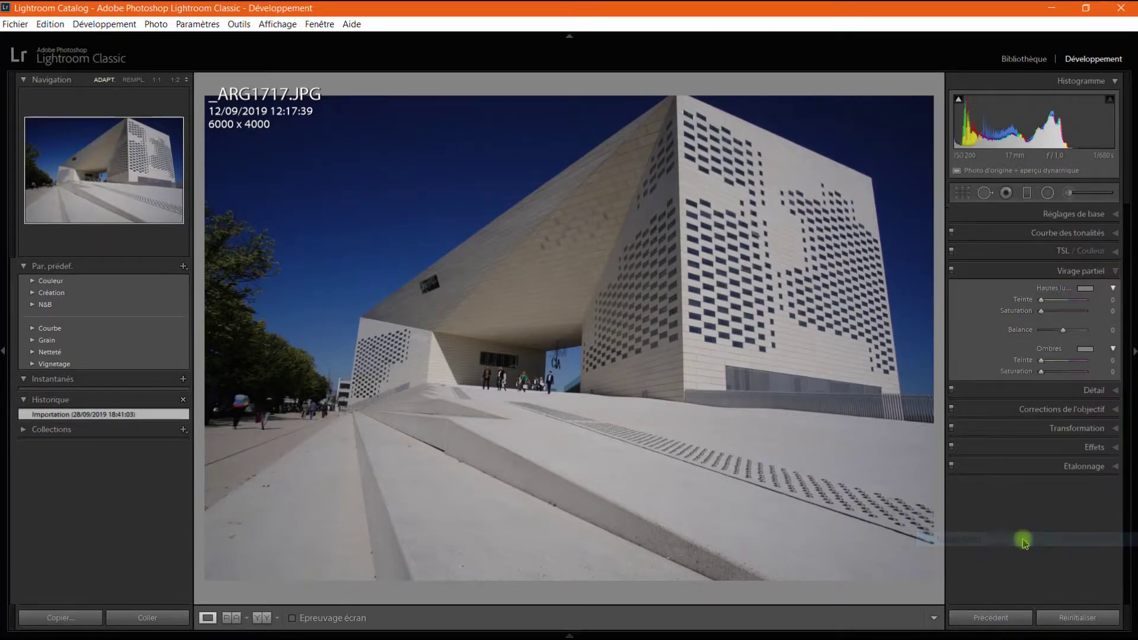
Expand Courbe des tonalités and Détail in turn, and return to Bibliothèque.
{"action": "left_click", "coordinate": [1027, 232]}
{"action": "left_click", "coordinate": [1020, 530]}
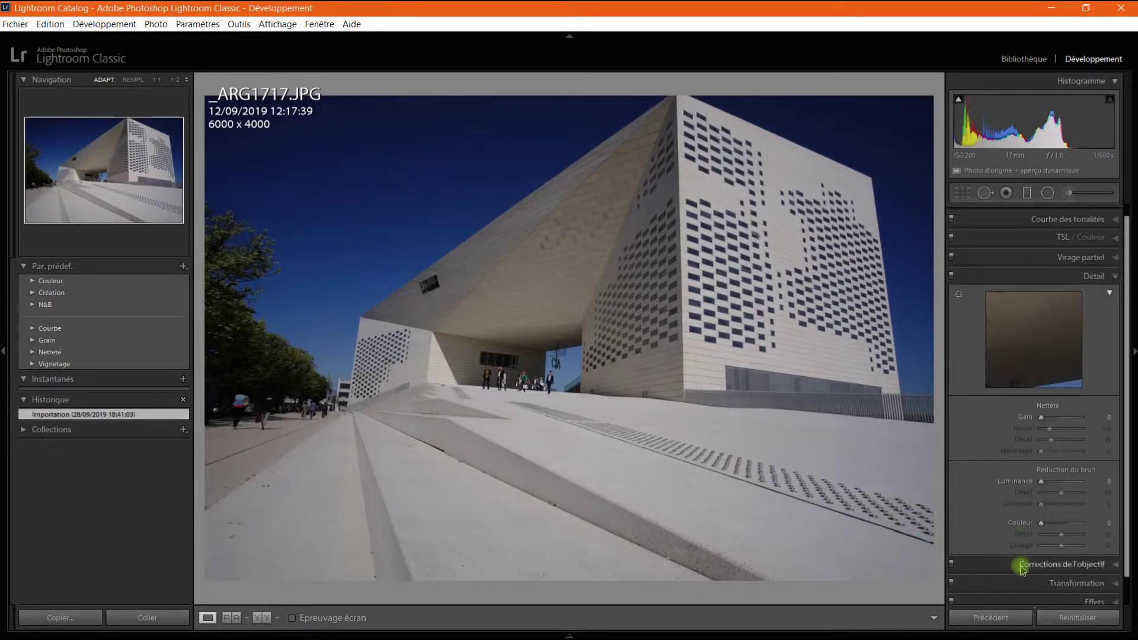
{"action": "left_click", "coordinate": [1023, 59]}
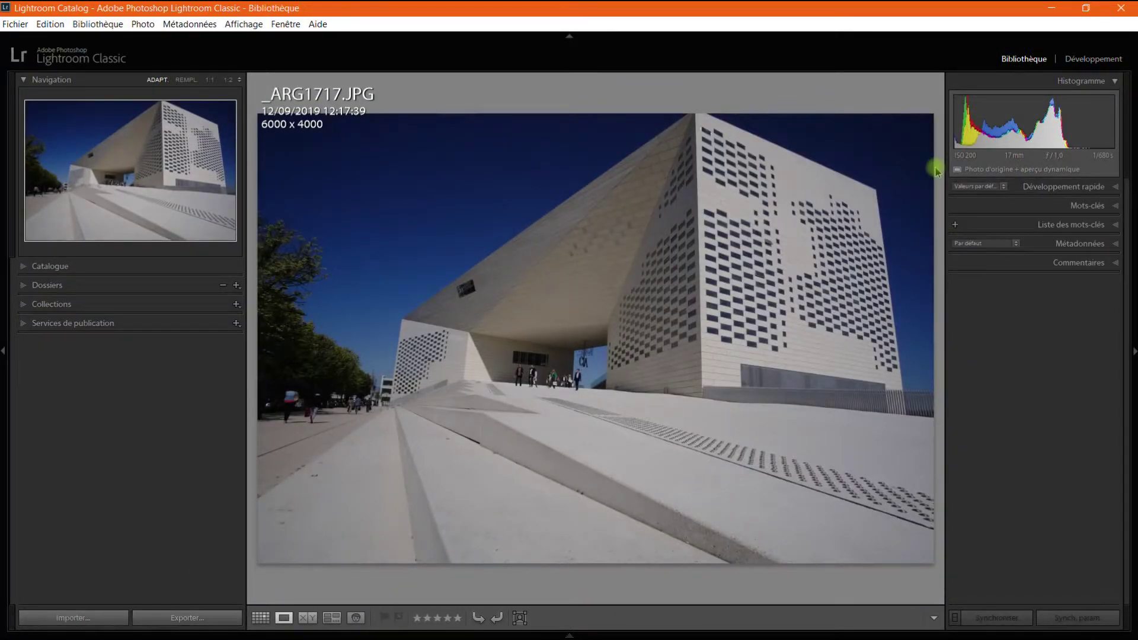
View the building photo in grid, loupe and comparison views, then return to the grid and select another photo of the building.
{"action": "left_click", "coordinate": [262, 618]}
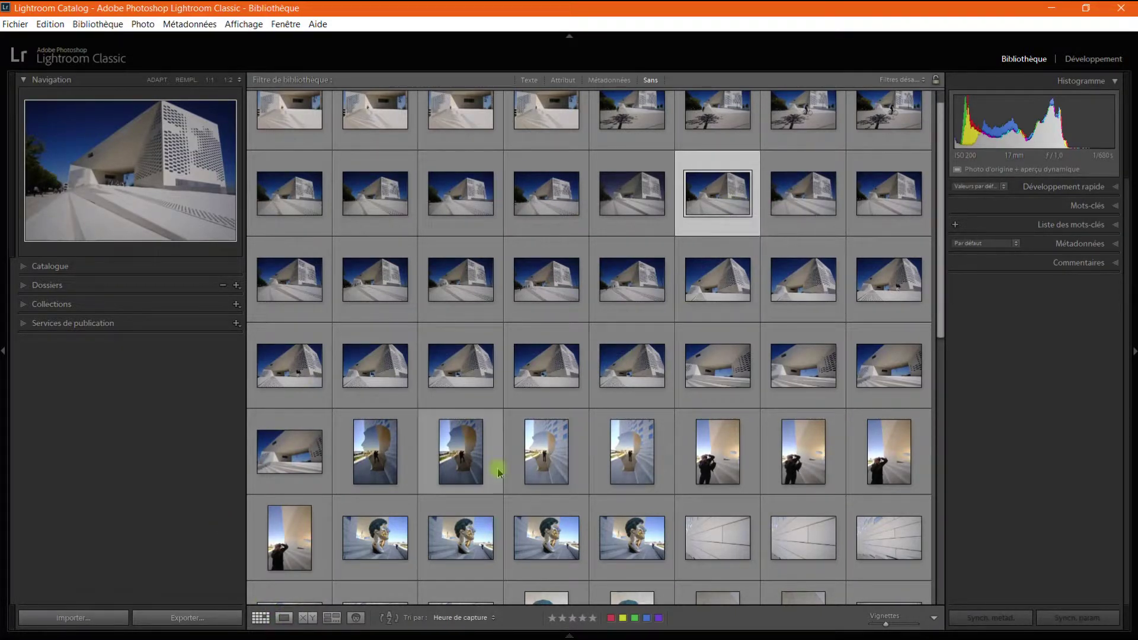
{"action": "left_click", "coordinate": [285, 617]}
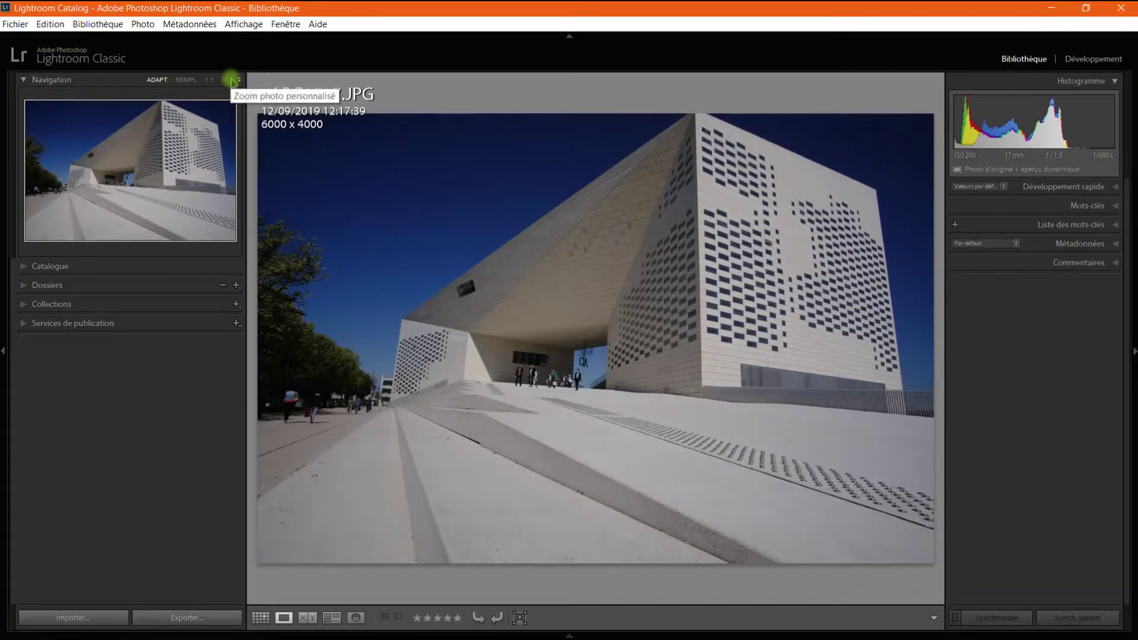
{"action": "left_click", "coordinate": [308, 618]}
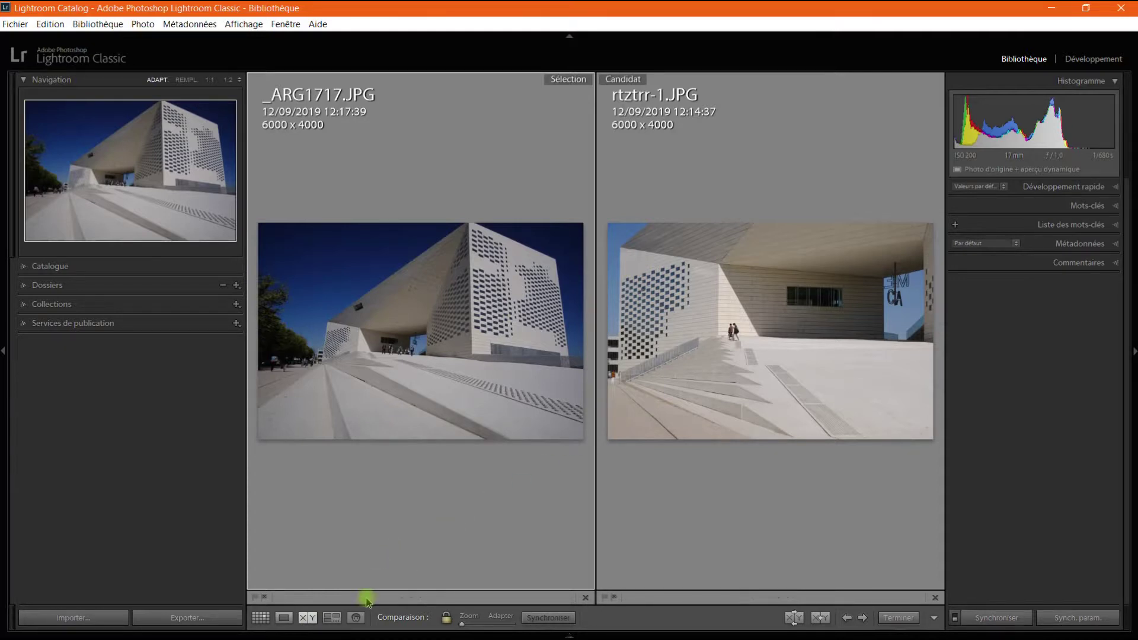
{"action": "left_click", "coordinate": [261, 617]}
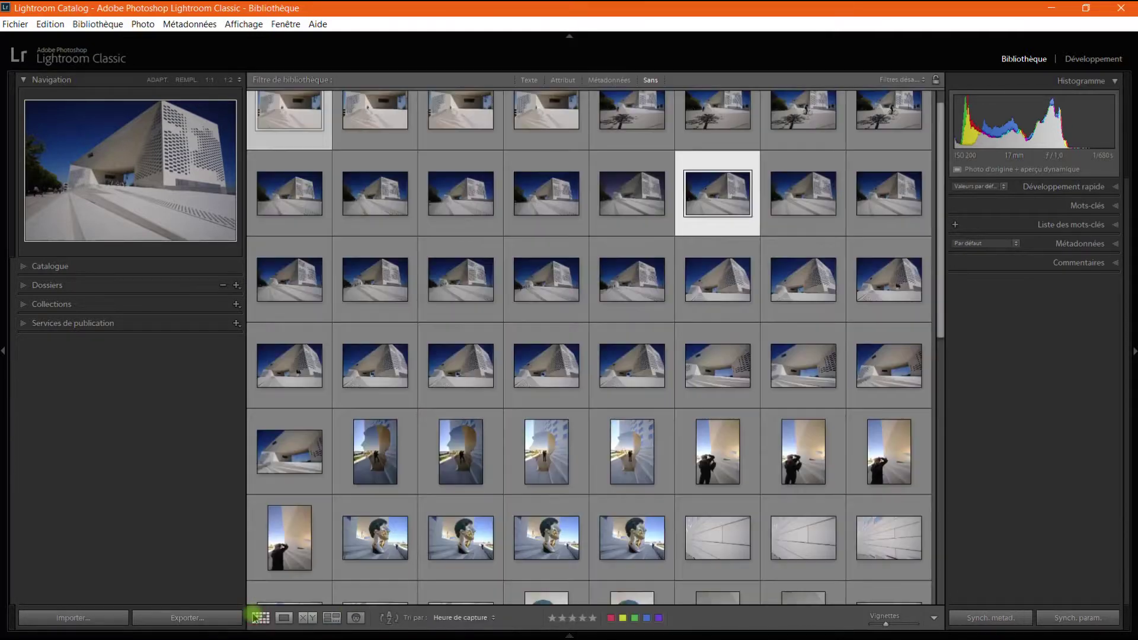
{"action": "left_click", "coordinate": [463, 295]}
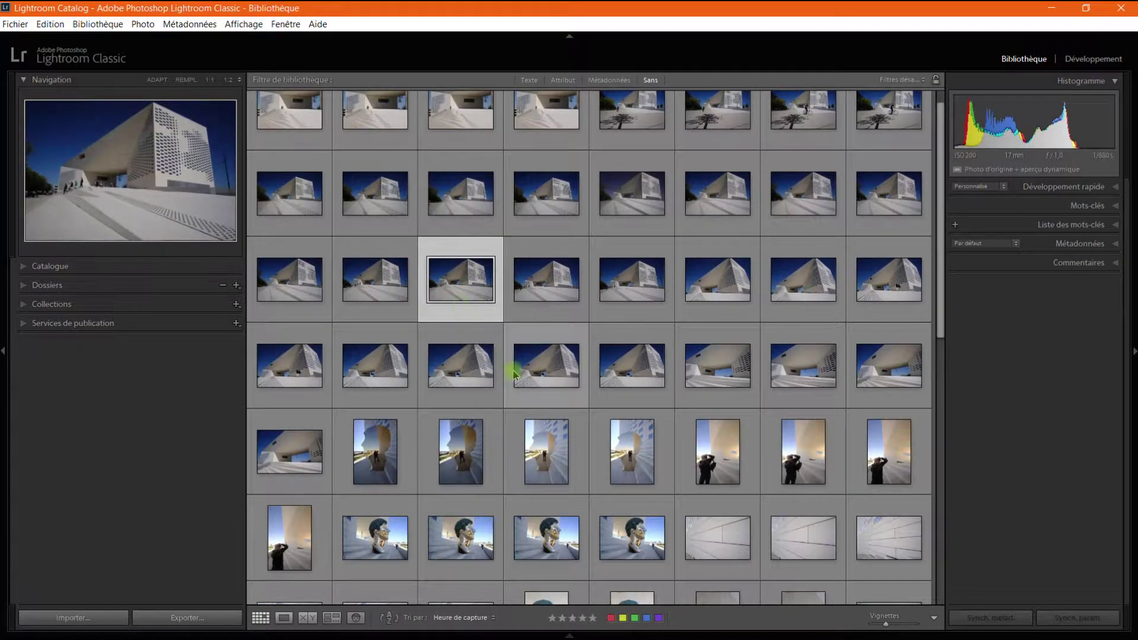
Add a second building photo to the selection, show the two photos in Comparaison view, and display the filmstrip.
{"action": "left_click", "coordinate": [451, 365], "text": "ctrl"}
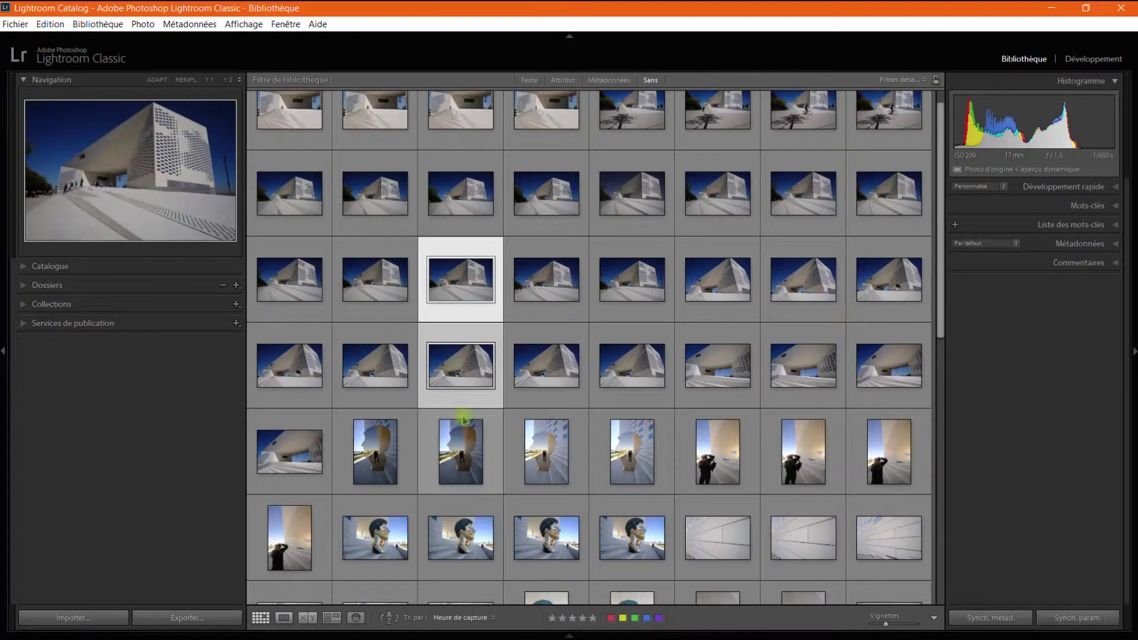
{"action": "left_click", "coordinate": [312, 618]}
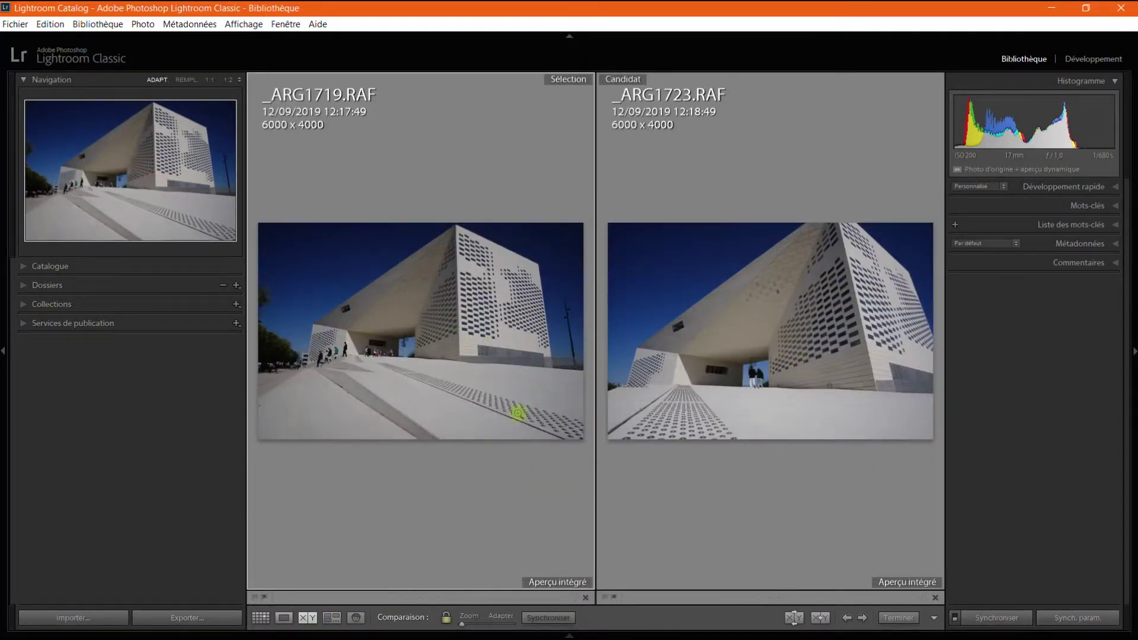
{"action": "left_click", "coordinate": [568, 635]}
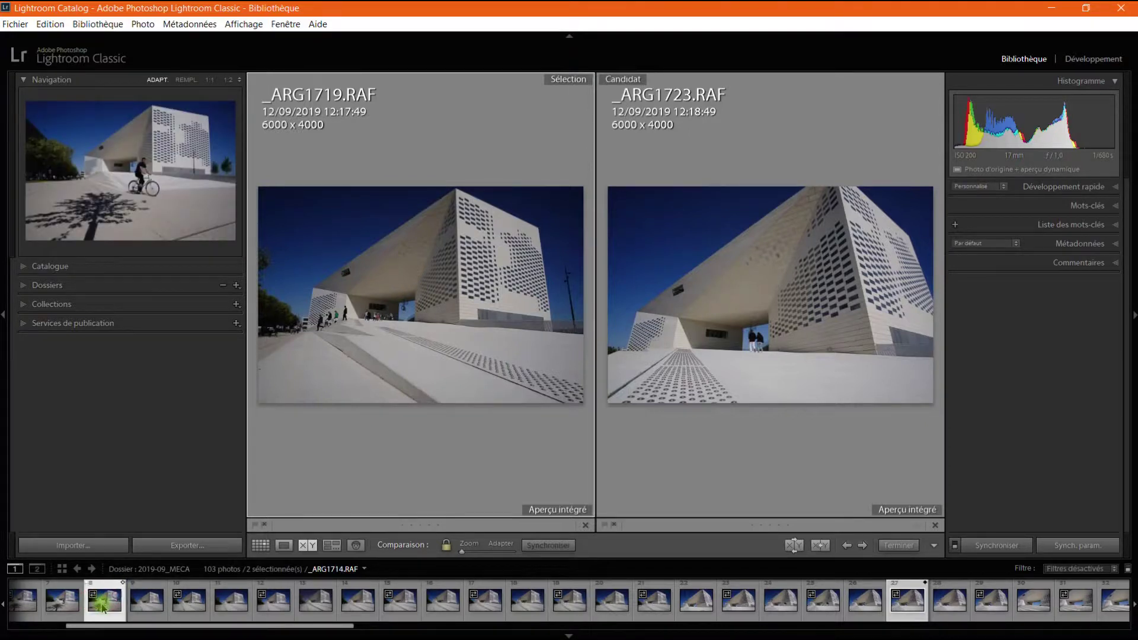
Set _ARG1714.RAF as the Sélection photo and _ARG1728.RAF as the Candidat, and activate each side of the comparison in turn.
{"action": "left_click", "coordinate": [103, 610]}
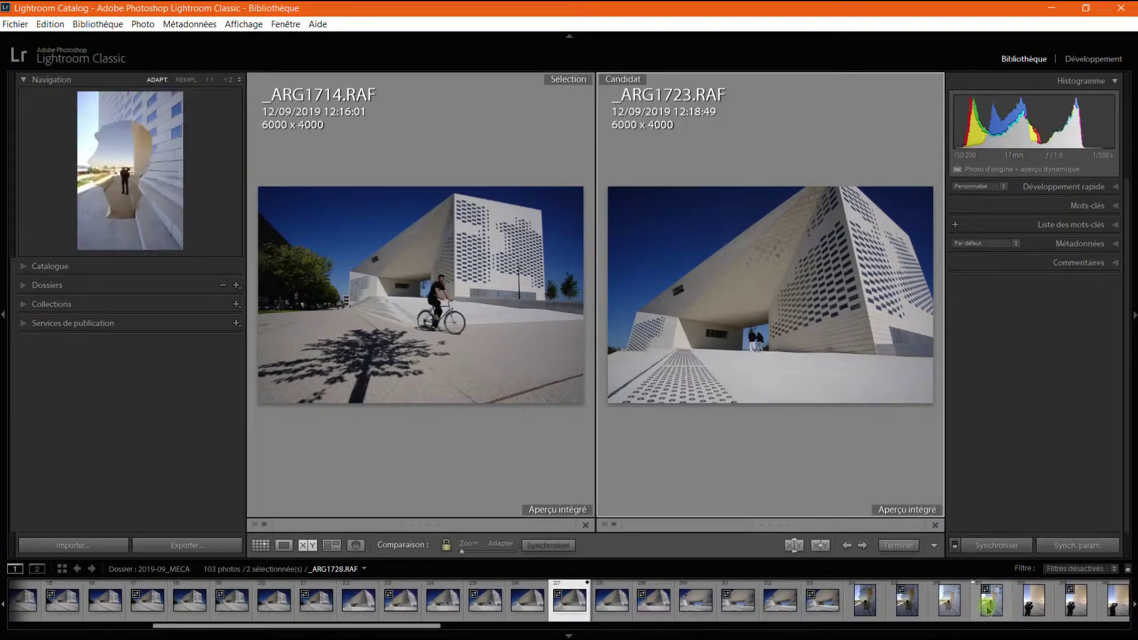
{"action": "left_click", "coordinate": [987, 610]}
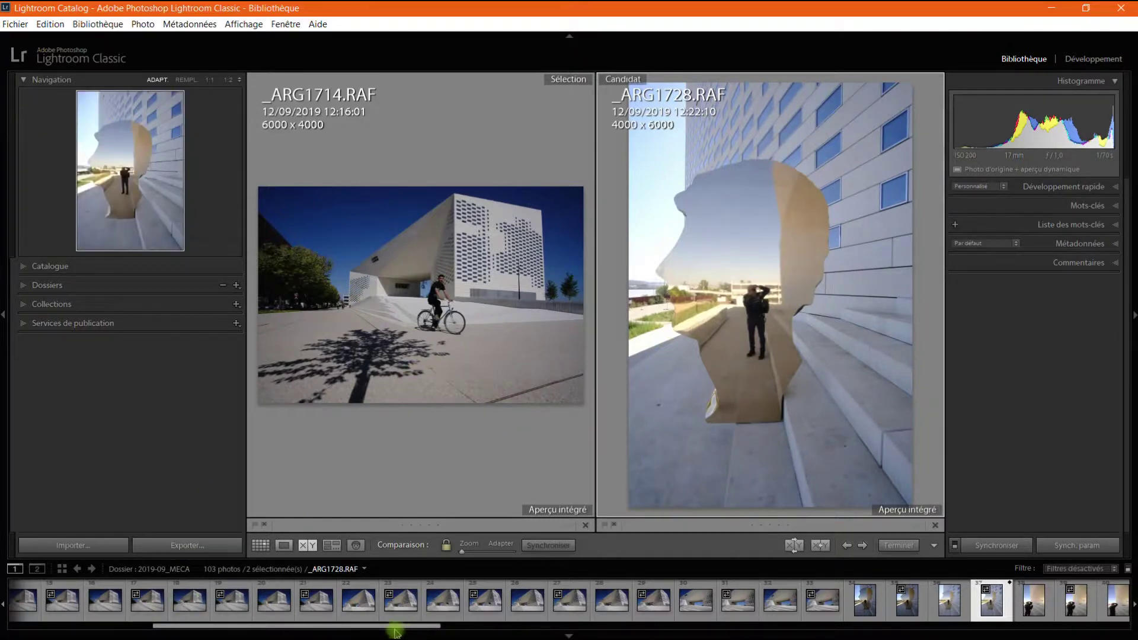
{"action": "left_click_drag", "start_coordinate": [394, 625], "coordinate": [178, 602]}
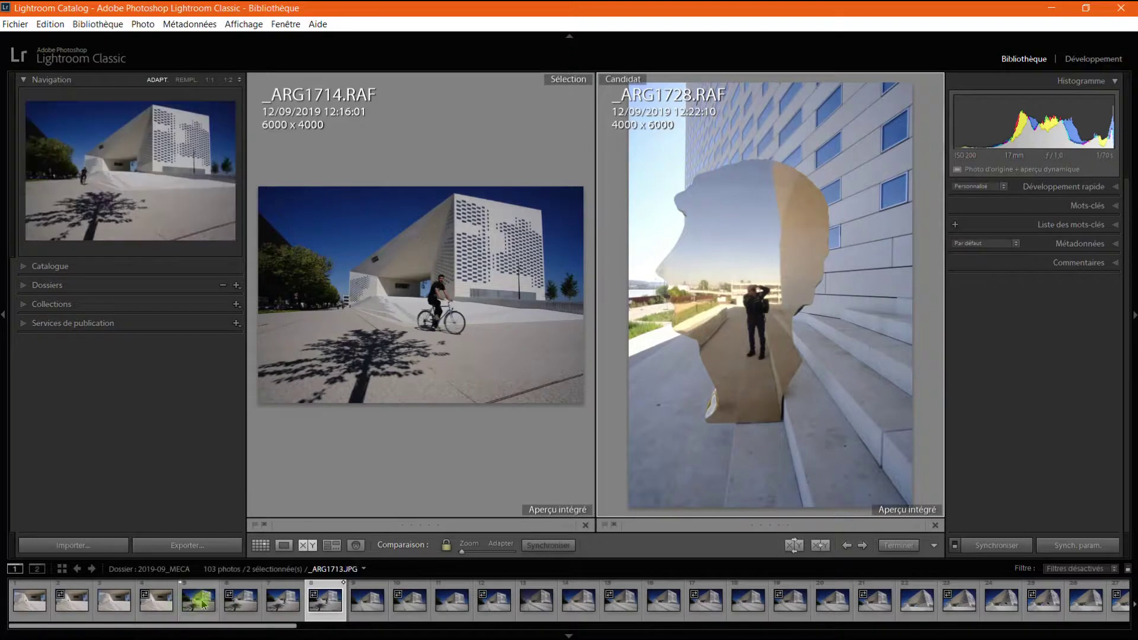
{"action": "left_click", "coordinate": [343, 445]}
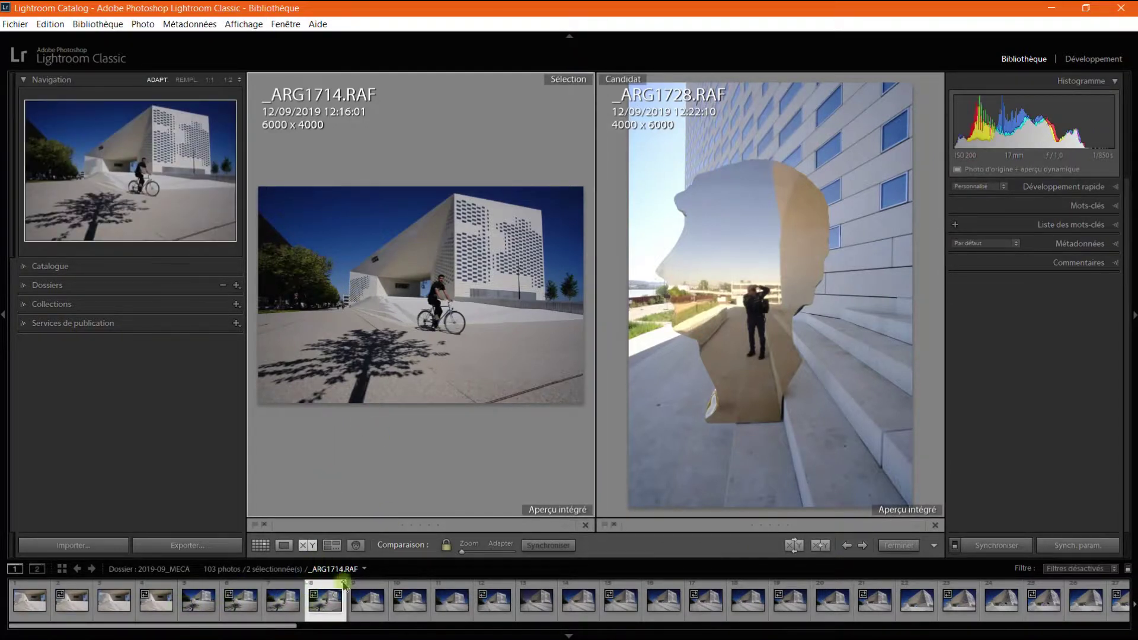
{"action": "left_click", "coordinate": [681, 460]}
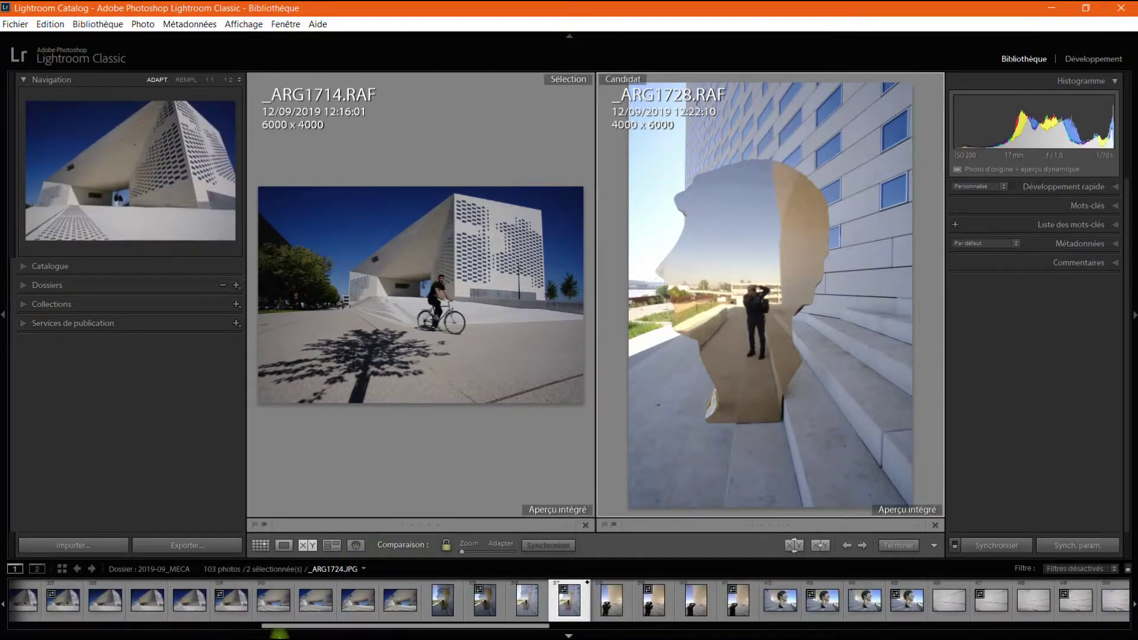
Compare the two RAF shots of the cyclist, with _ARG1713.RAF as Sélection and _ARG1714.RAF as Candidat.
{"action": "left_click", "coordinate": [3, 603]}
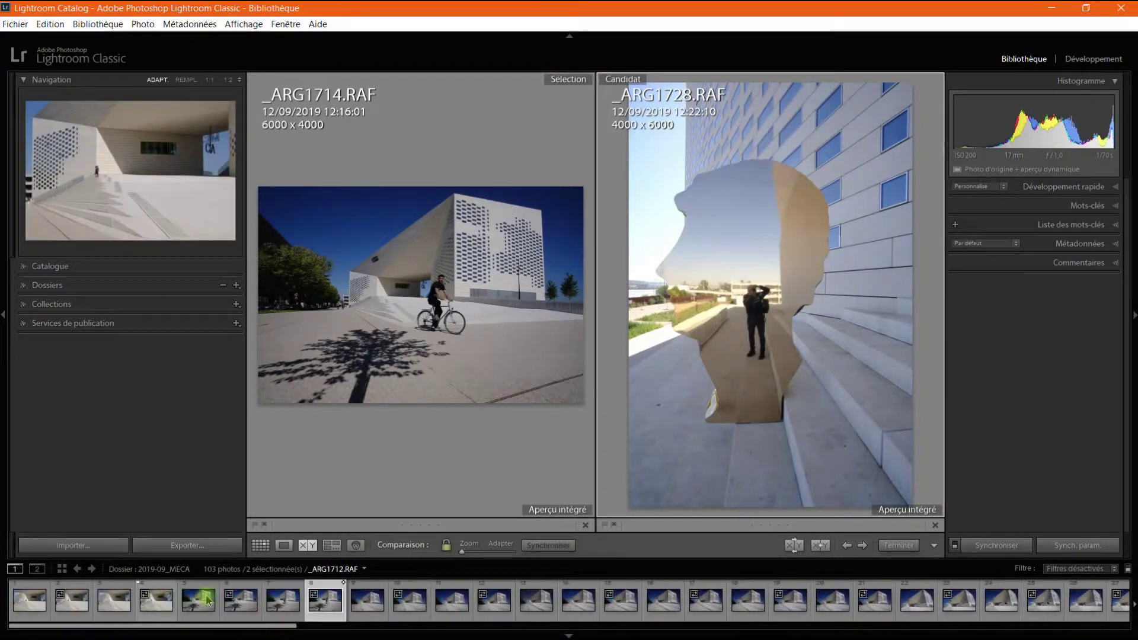
{"action": "left_click", "coordinate": [286, 601]}
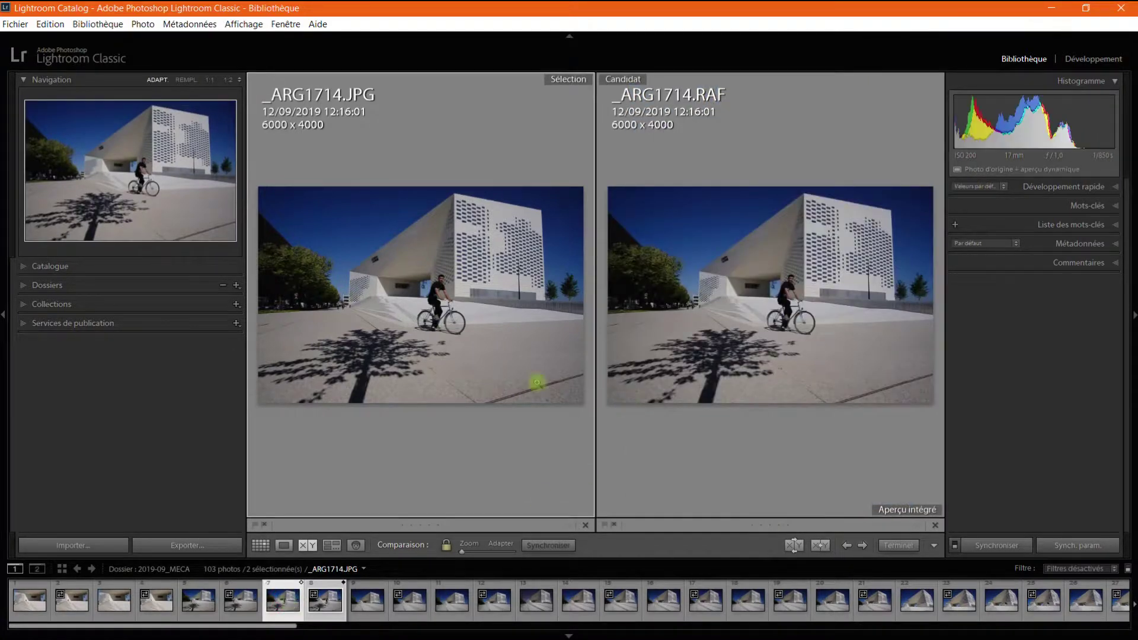
{"action": "double_click", "coordinate": [240, 600]}
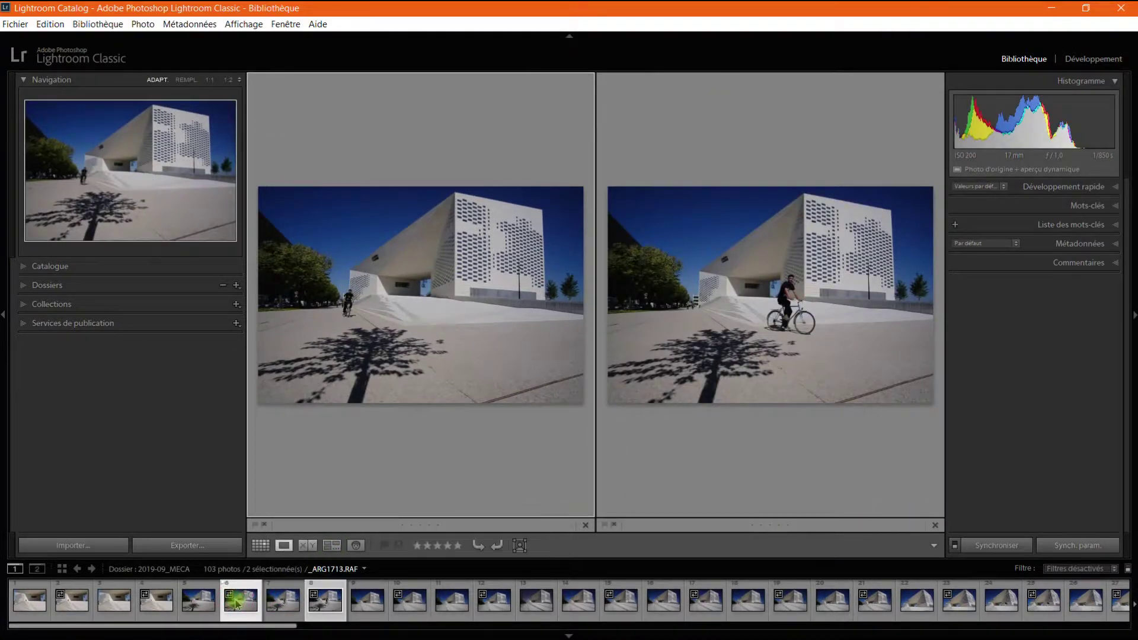
{"action": "left_click", "coordinate": [308, 545]}
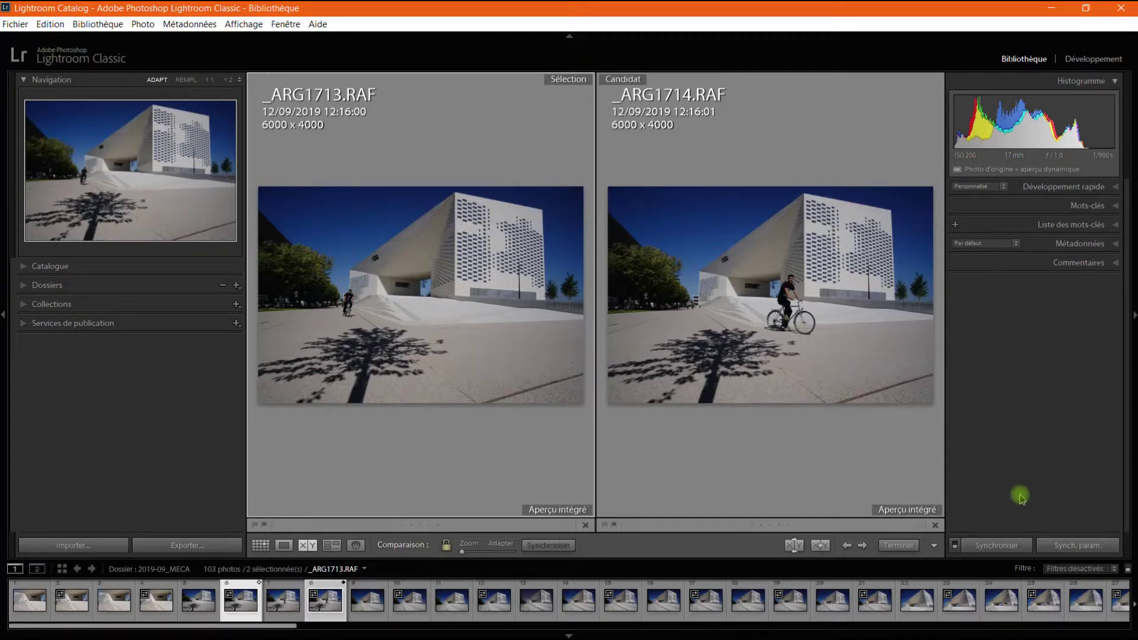
Hide the side panels, hide the module bar and filmstrip as well, and bring back only the side panels.
{"action": "key", "text": "Tab"}
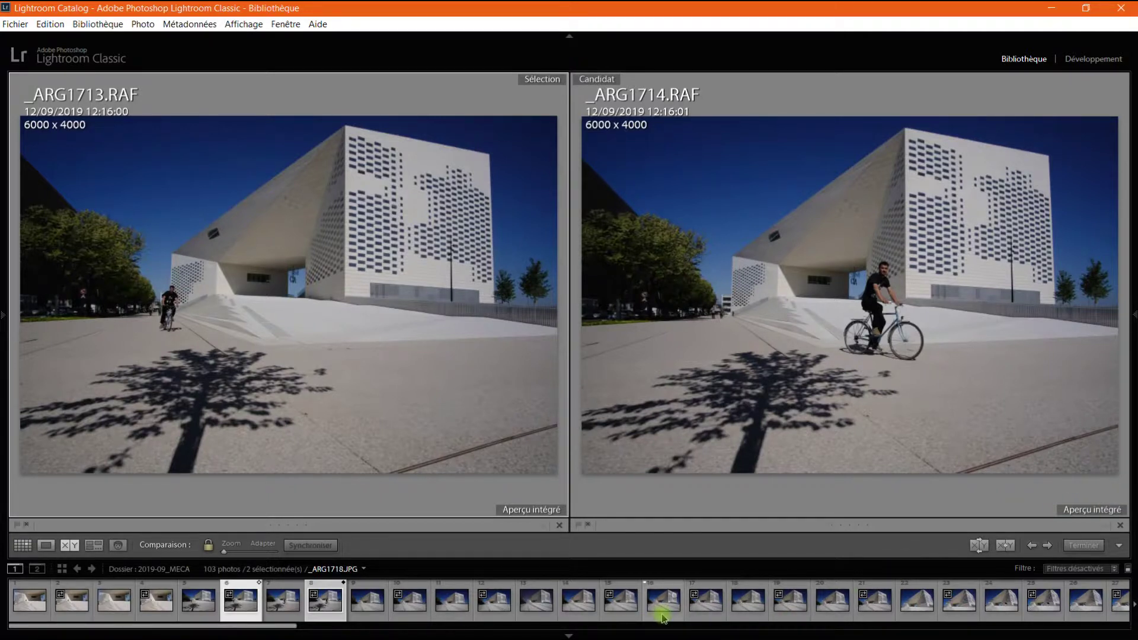
{"action": "key", "text": "shift+Tab"}
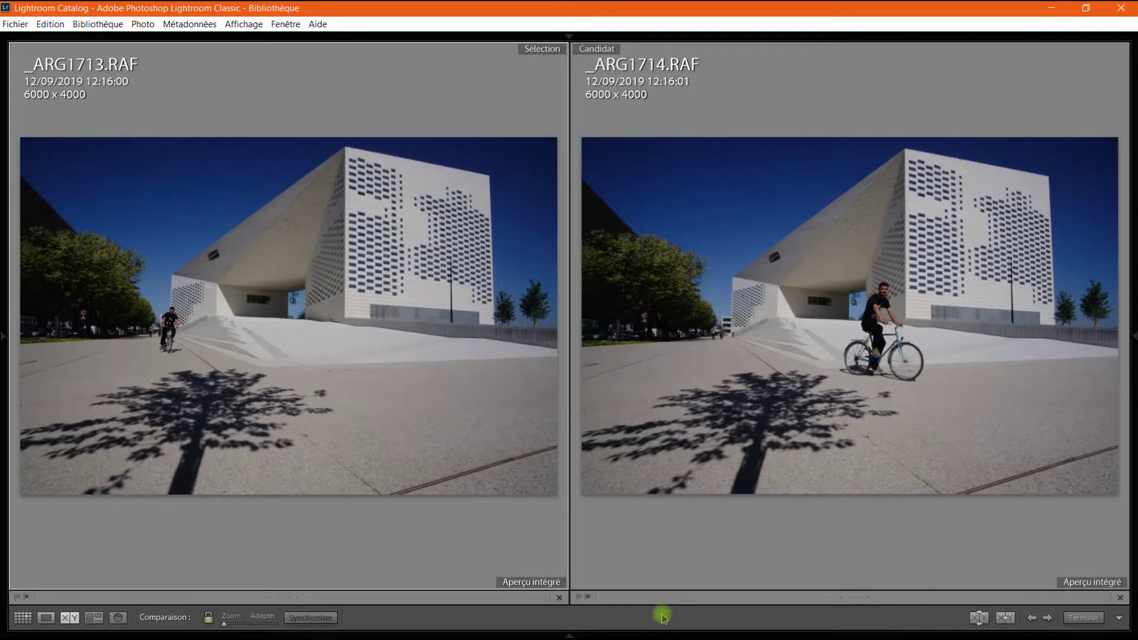
{"action": "key", "text": "Tab"}
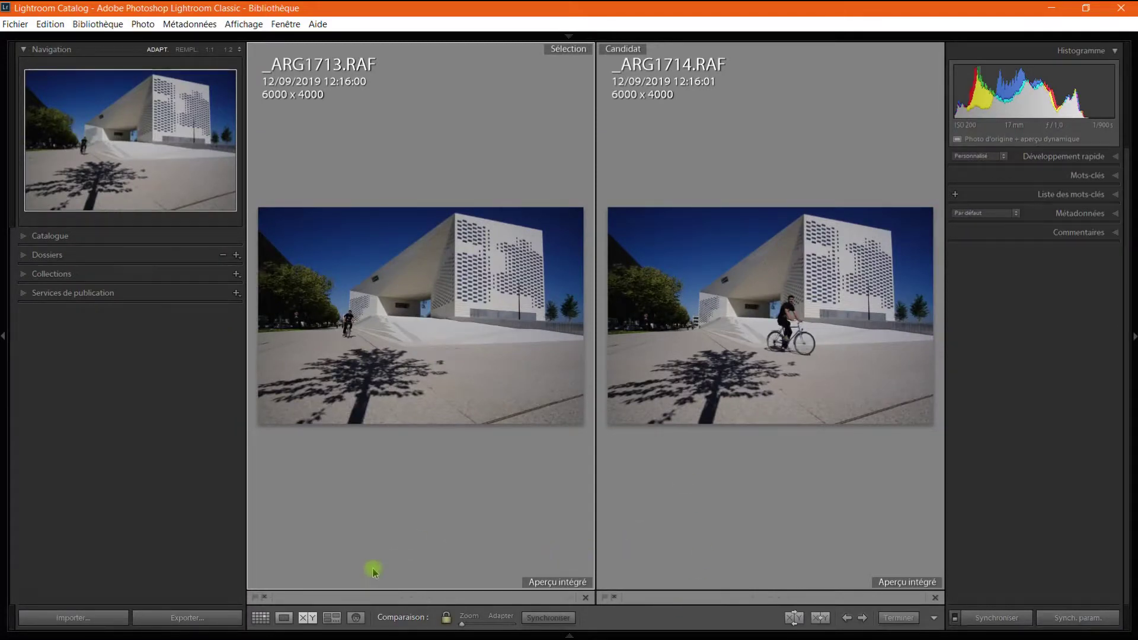
Return to the grid, select three building photos and one photo of each head sculpture, and show the five in Ensemble view.
{"action": "left_click", "coordinate": [261, 618]}
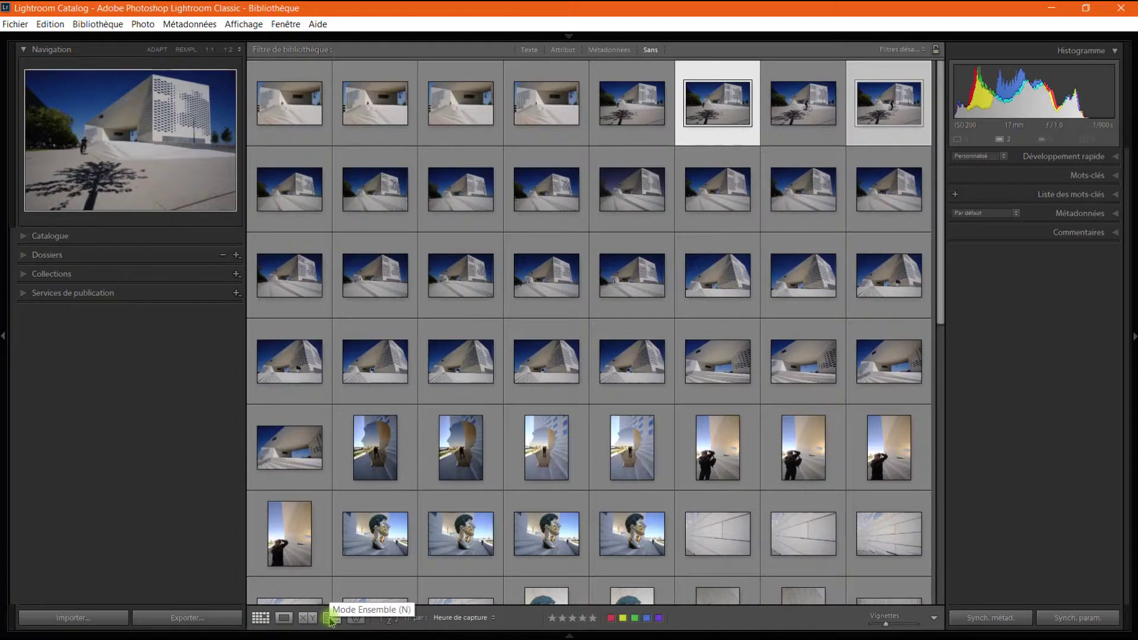
{"action": "left_click", "coordinate": [438, 107]}
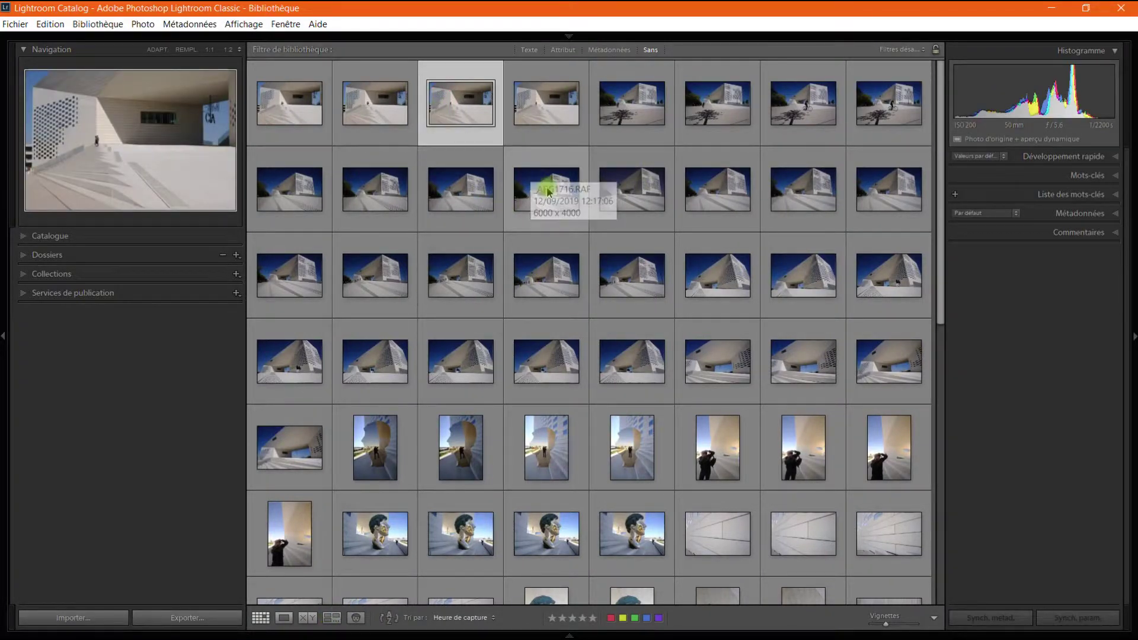
{"action": "left_click", "coordinate": [539, 184], "text": "ctrl"}
{"action": "left_click", "coordinate": [556, 365], "text": "ctrl"}
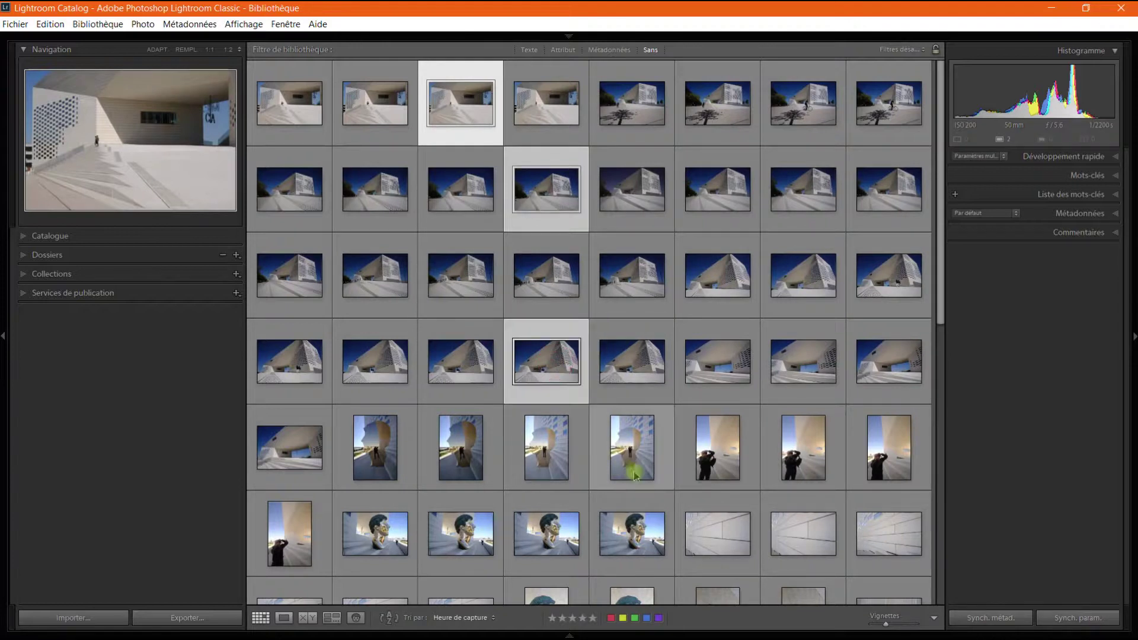
{"action": "left_click", "coordinate": [643, 467], "text": "ctrl"}
{"action": "left_click", "coordinate": [647, 537], "text": "ctrl"}
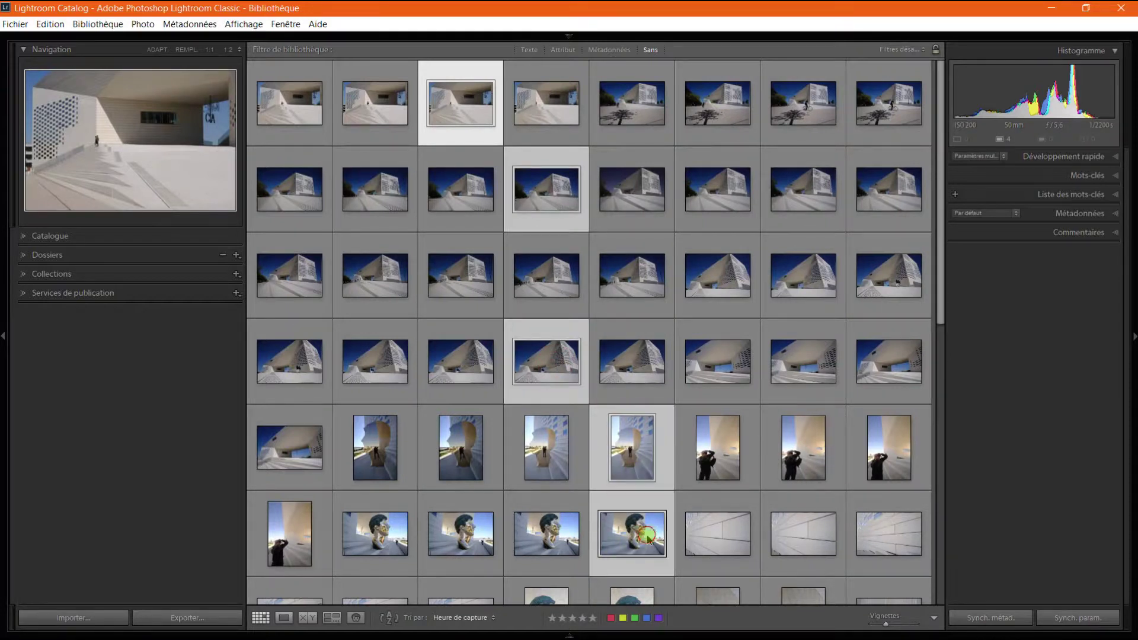
{"action": "left_click", "coordinate": [331, 619]}
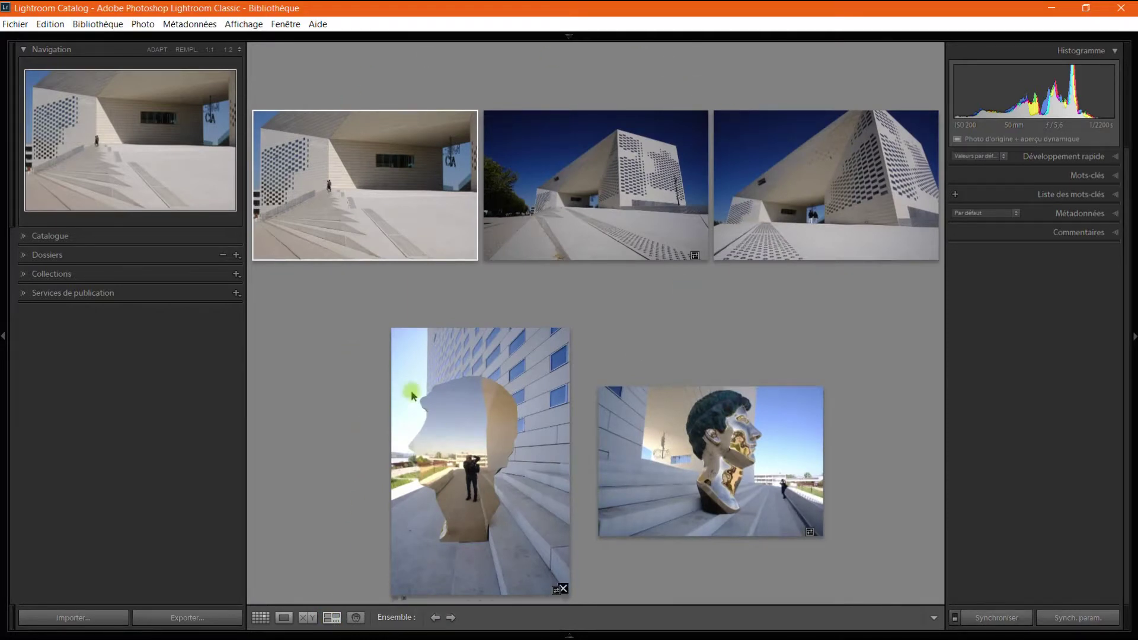
Replace the Ensemble selection with _ARG1719.RAF plus five more filmstrip photos, including _ARG1718.JPG, _ARG1717-Modifier.tif and _ARG1712.RAF.
{"action": "mouse_move", "coordinate": [567, 635]}
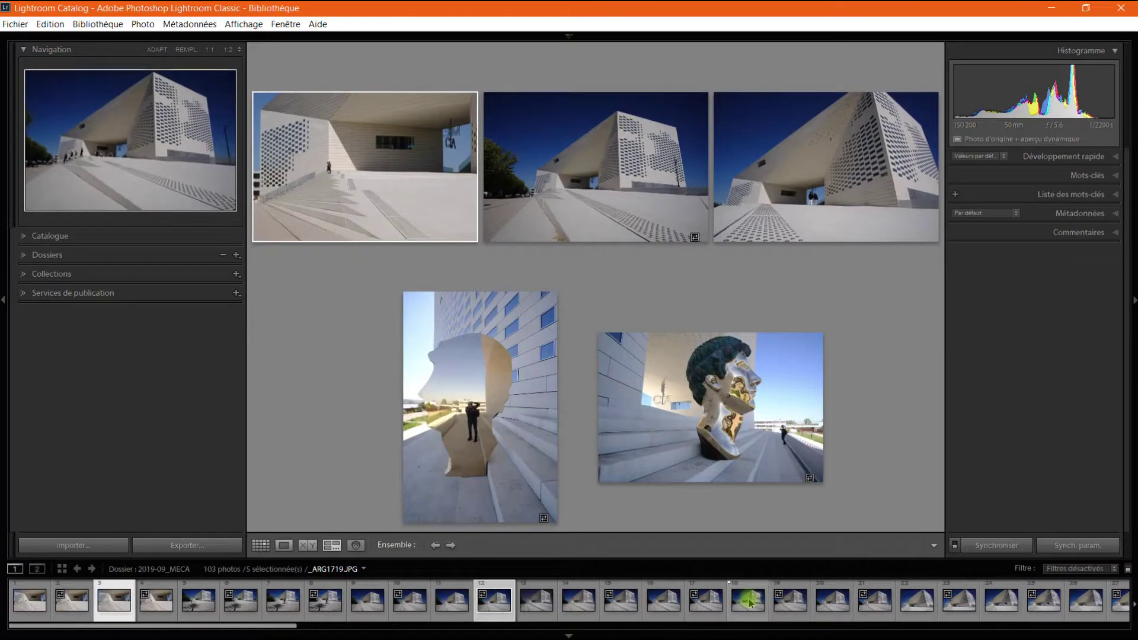
{"action": "left_click", "coordinate": [779, 601]}
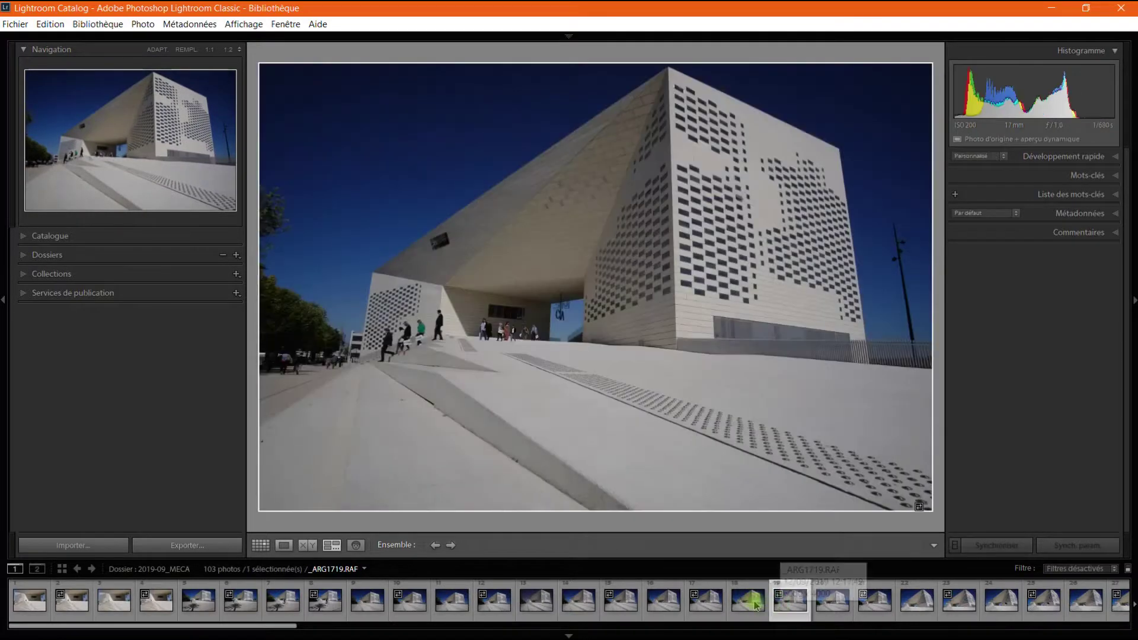
{"action": "left_click", "coordinate": [654, 603], "text": "ctrl"}
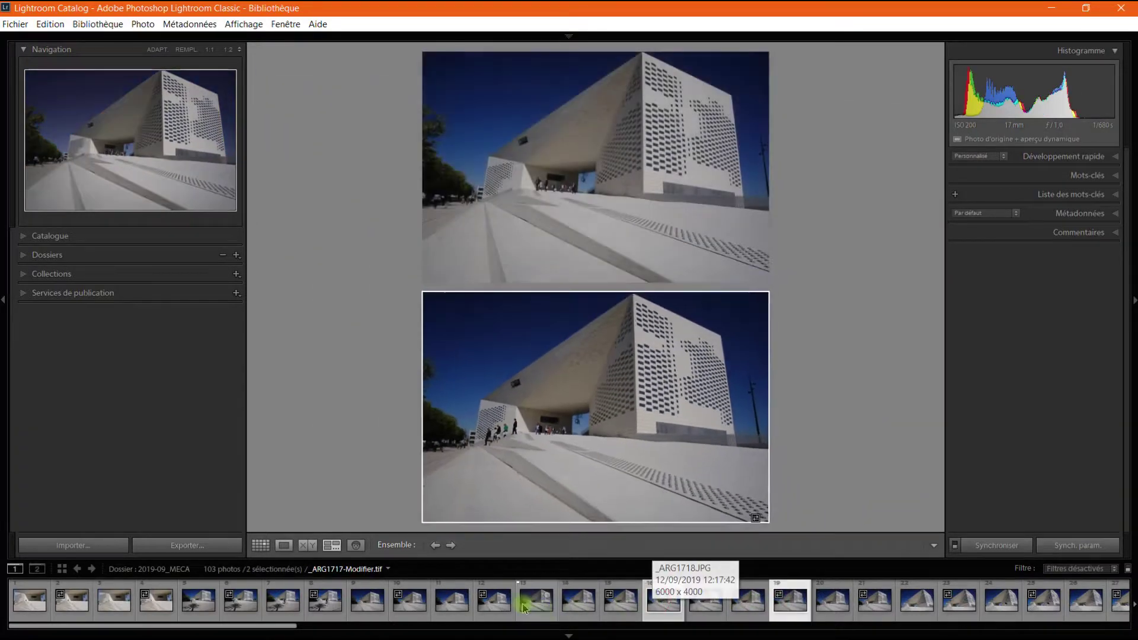
{"action": "left_click", "coordinate": [527, 602], "text": "ctrl"}
{"action": "left_click", "coordinate": [287, 601], "text": "ctrl"}
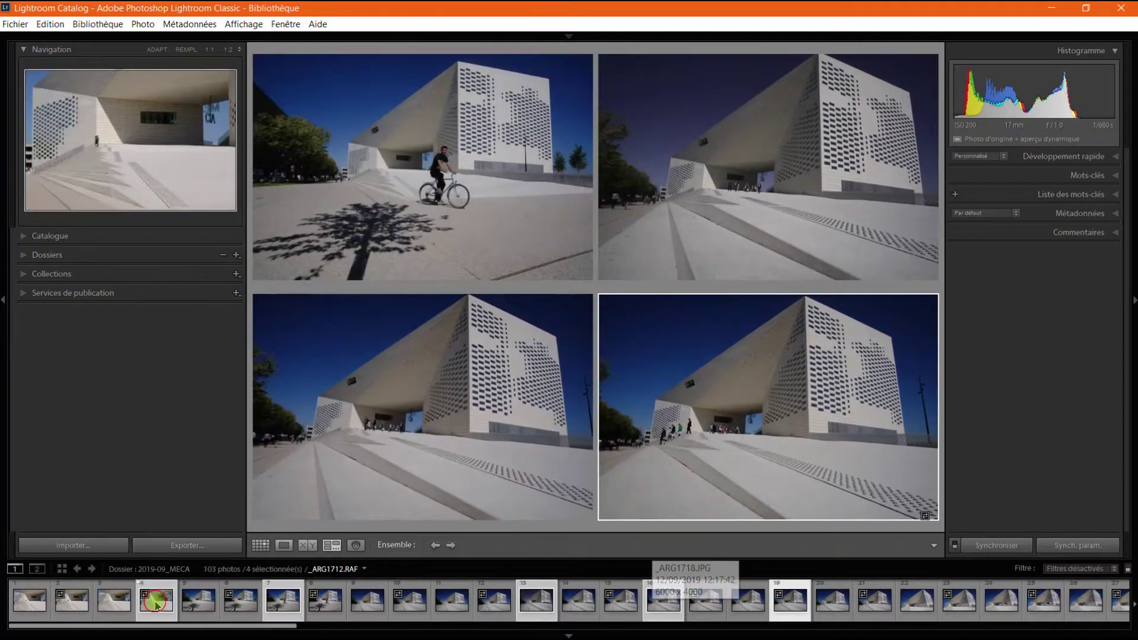
{"action": "left_click", "coordinate": [156, 602], "text": "ctrl"}
{"action": "left_click", "coordinate": [202, 604], "text": "ctrl"}
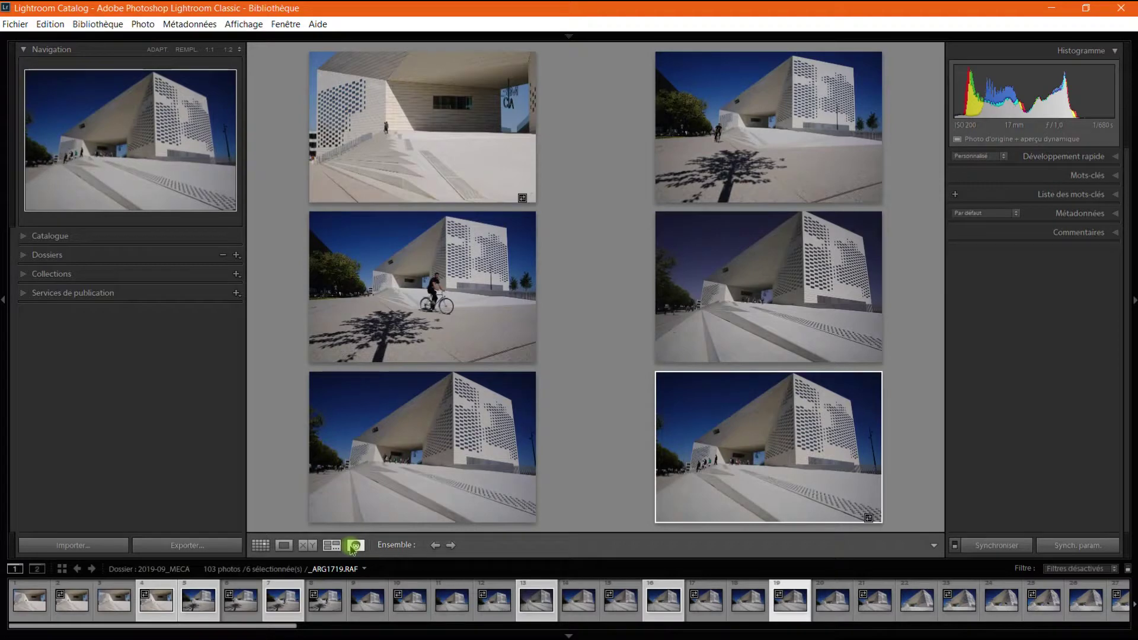
Return to the grid, select only the portrait-format photo _ARG1730.RAF, and hide the filmstrip.
{"action": "left_click", "coordinate": [261, 545]}
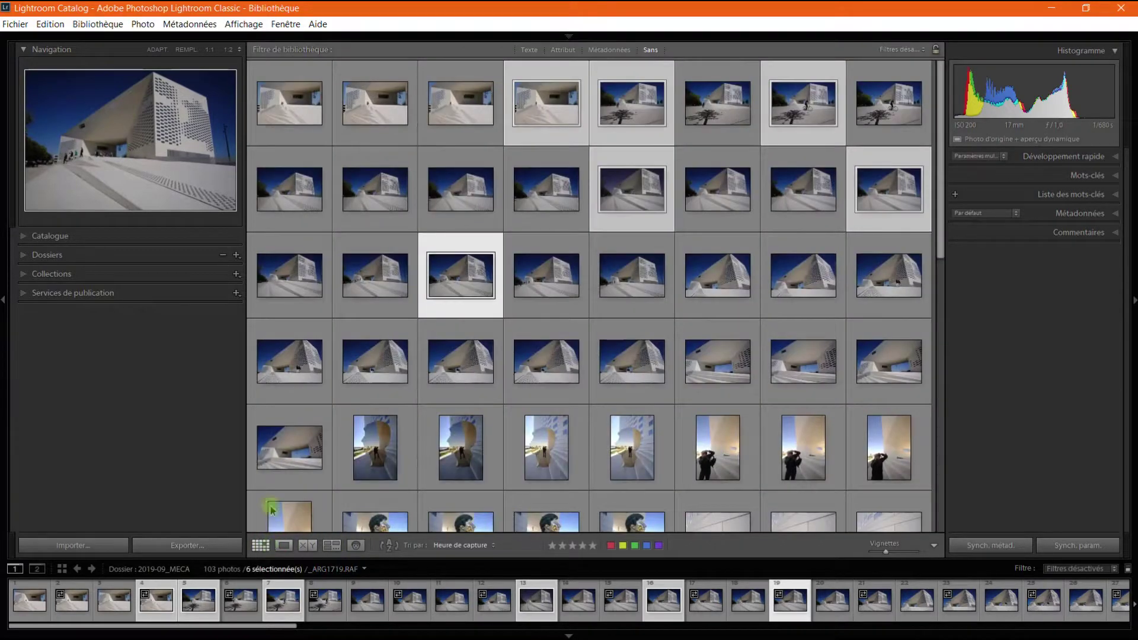
{"action": "left_click", "coordinate": [299, 509]}
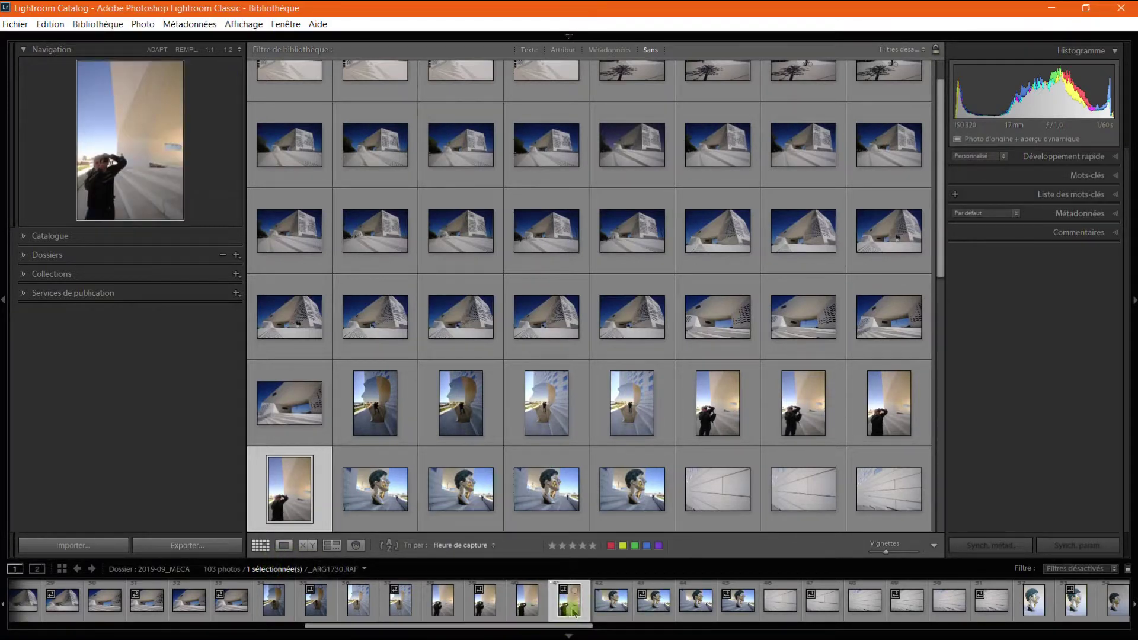
{"action": "left_click", "coordinate": [568, 635]}
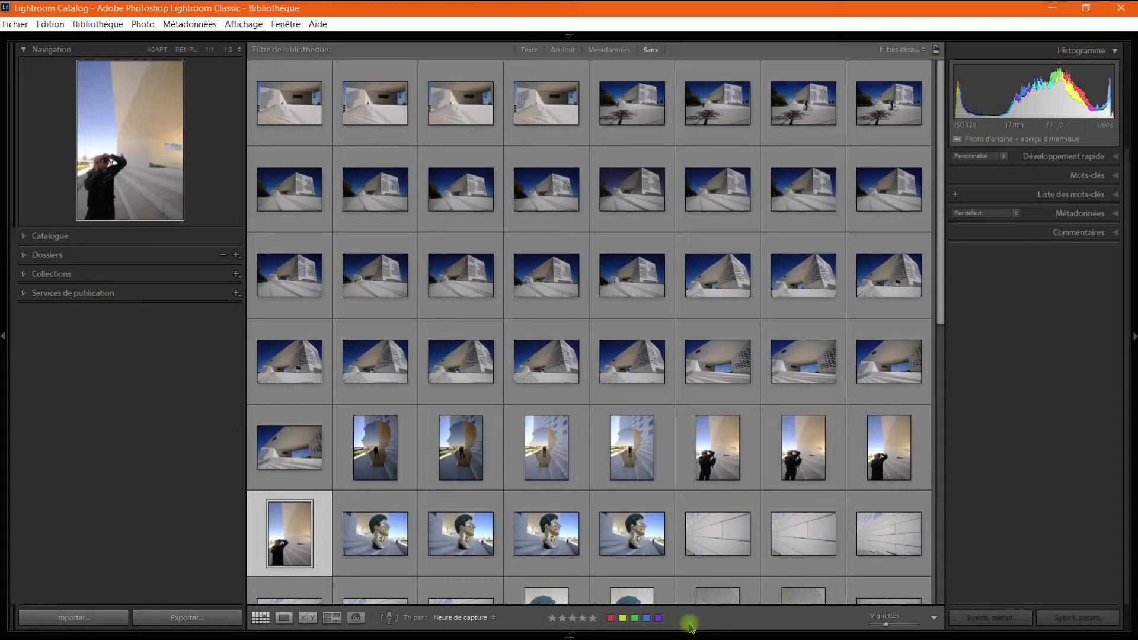
Hide the toolbar below the grid and show it again, twice.
{"action": "key", "text": "t"}
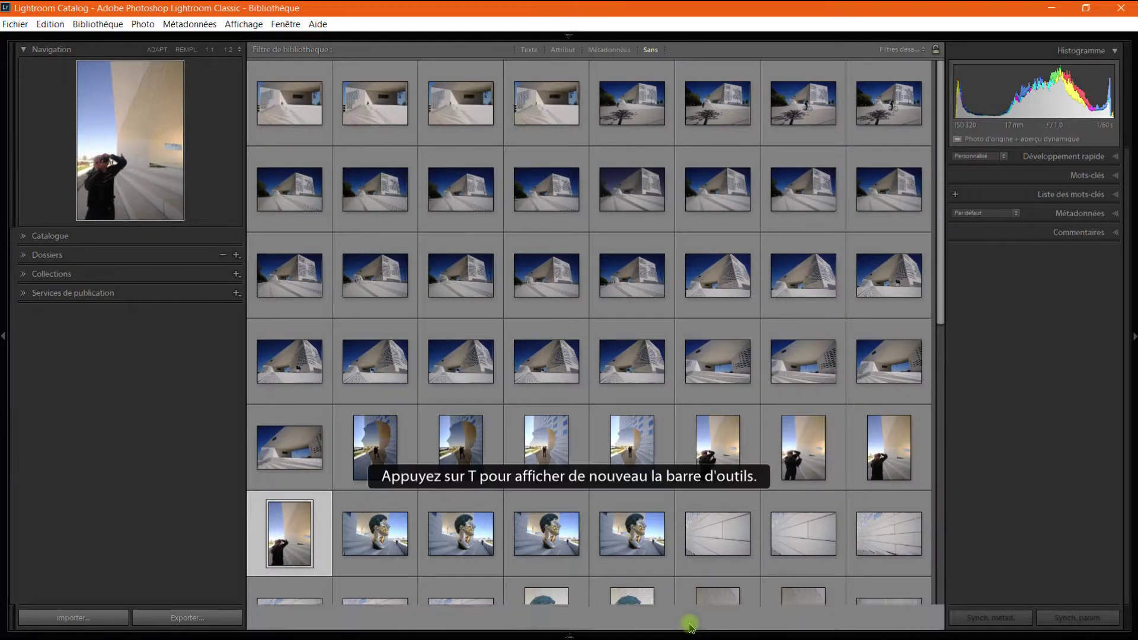
{"action": "key", "text": "t"}
{"action": "key", "text": "t"}
{"action": "key", "text": "t"}
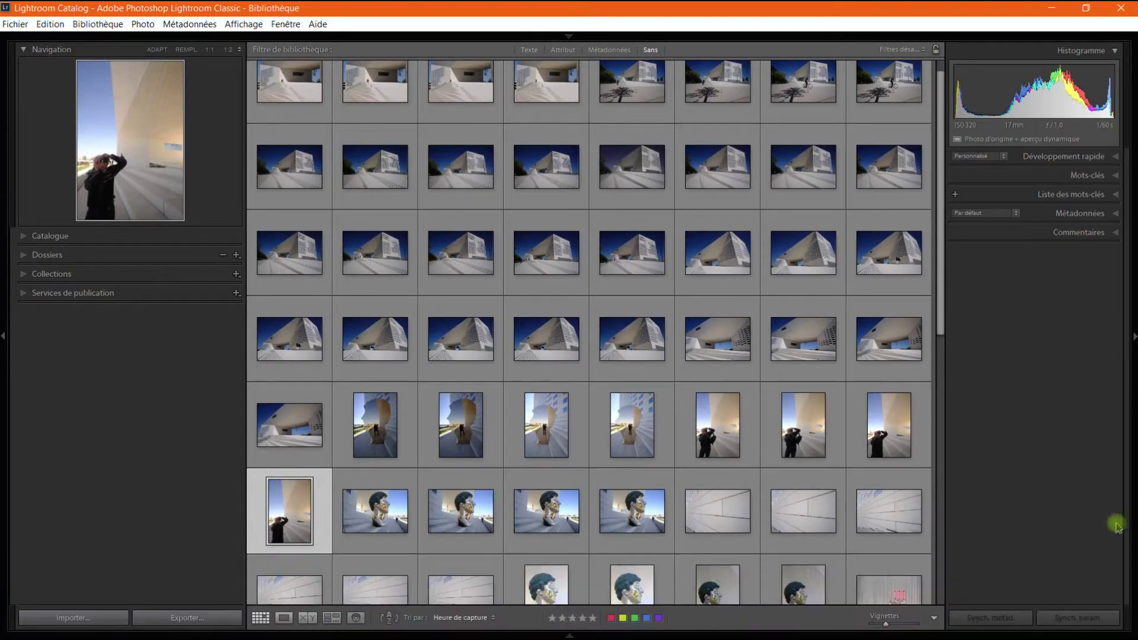
Remove Libellé de couleur from the grid toolbar and restore it, and add the Rotation tools.
{"action": "left_click", "coordinate": [935, 619]}
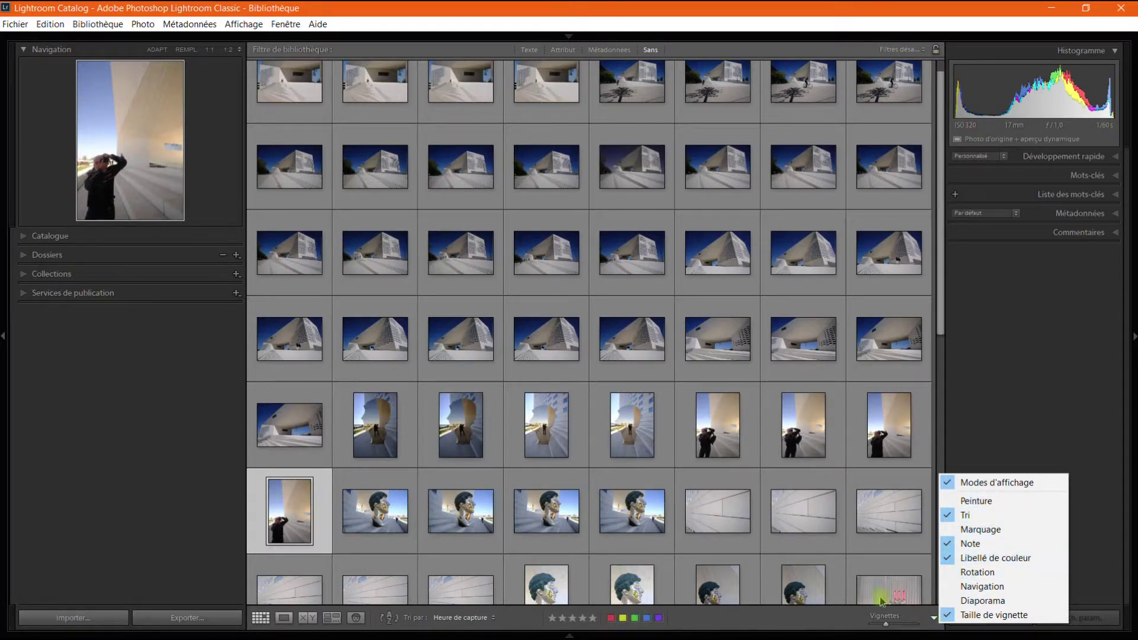
{"action": "left_click", "coordinate": [949, 561]}
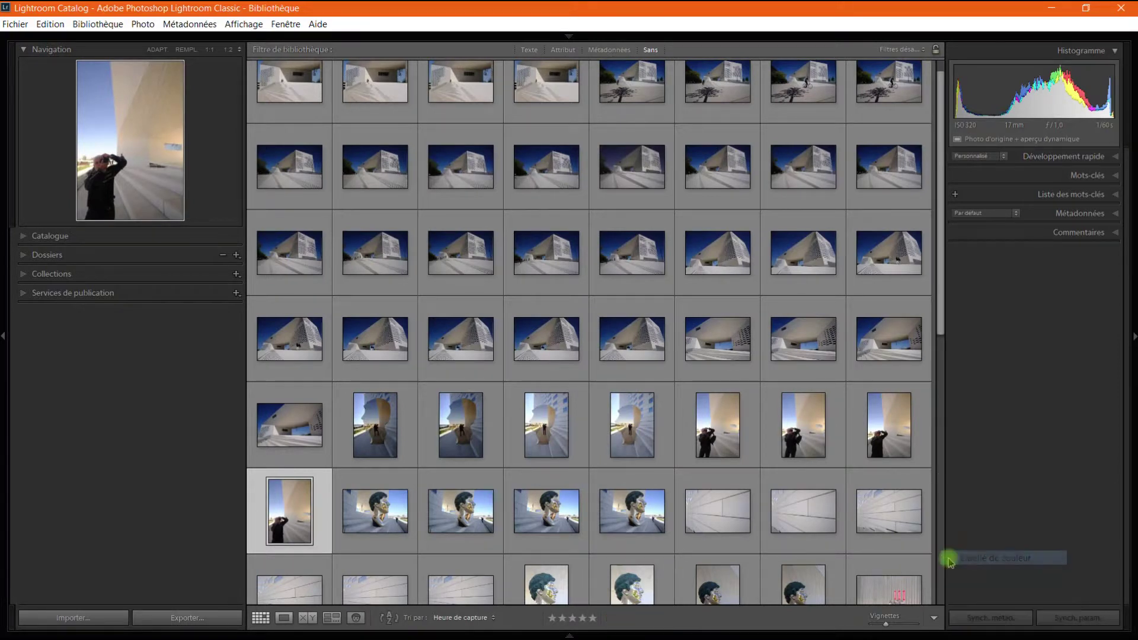
{"action": "left_click", "coordinate": [935, 620]}
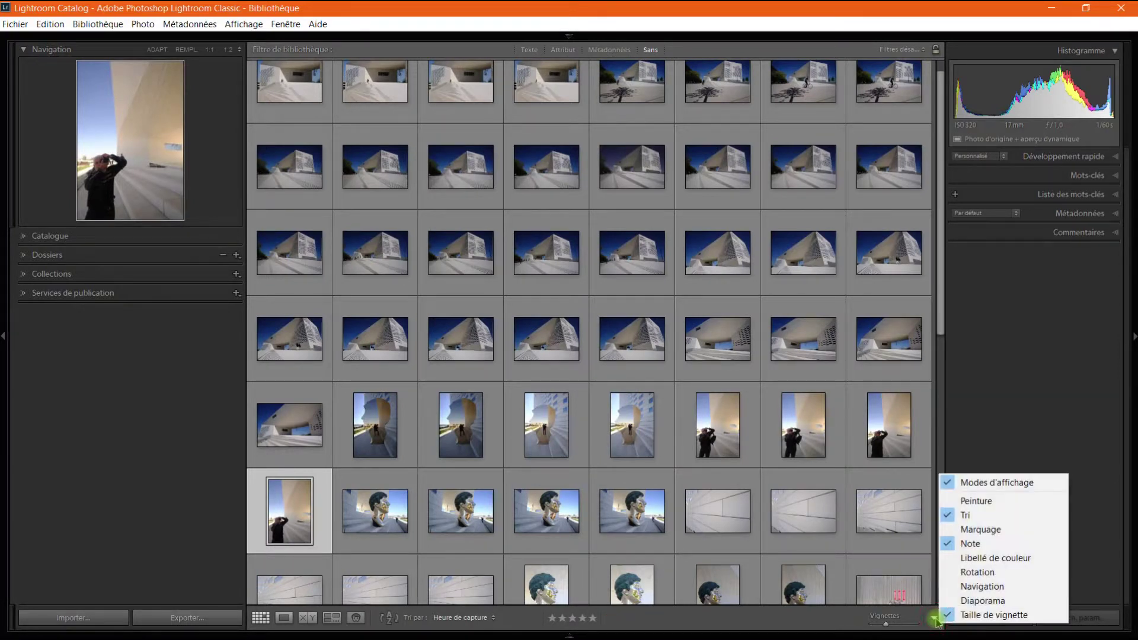
{"action": "left_click", "coordinate": [949, 558]}
{"action": "left_click", "coordinate": [932, 620]}
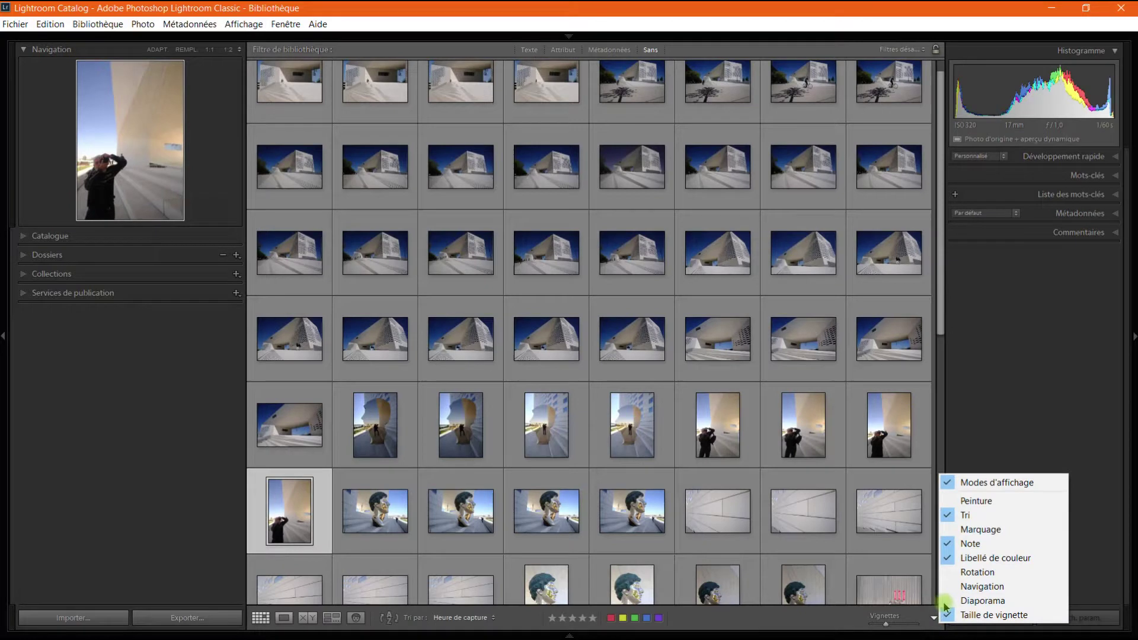
{"action": "left_click", "coordinate": [947, 573]}
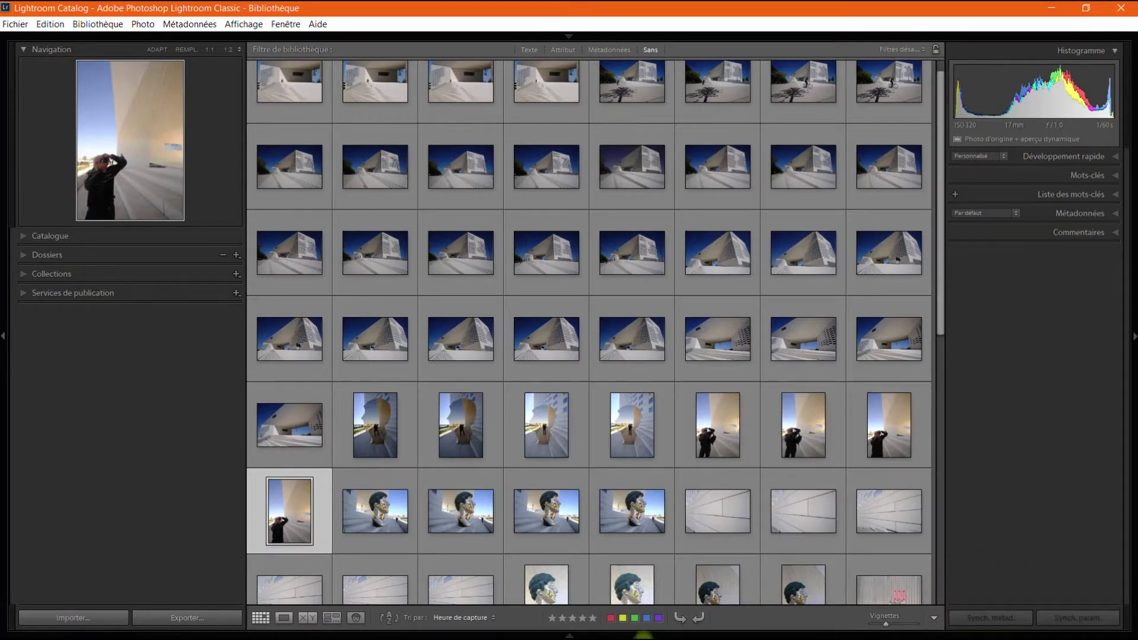
Remove the Rotation tools from the grid toolbar.
{"action": "mouse_move", "coordinate": [927, 623]}
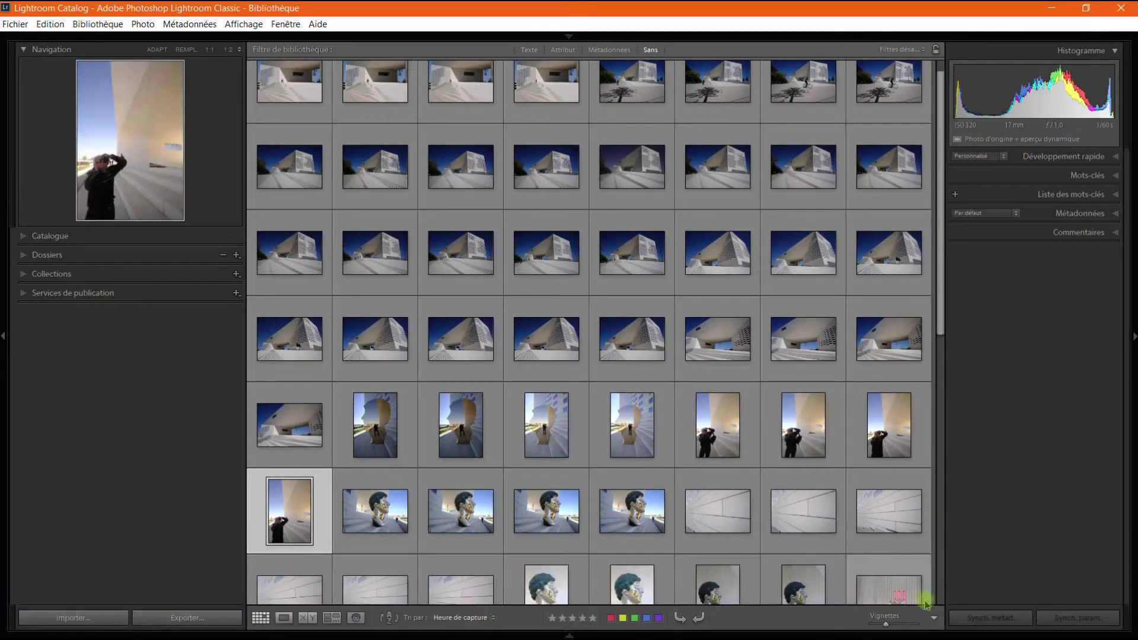
{"action": "left_click", "coordinate": [933, 618]}
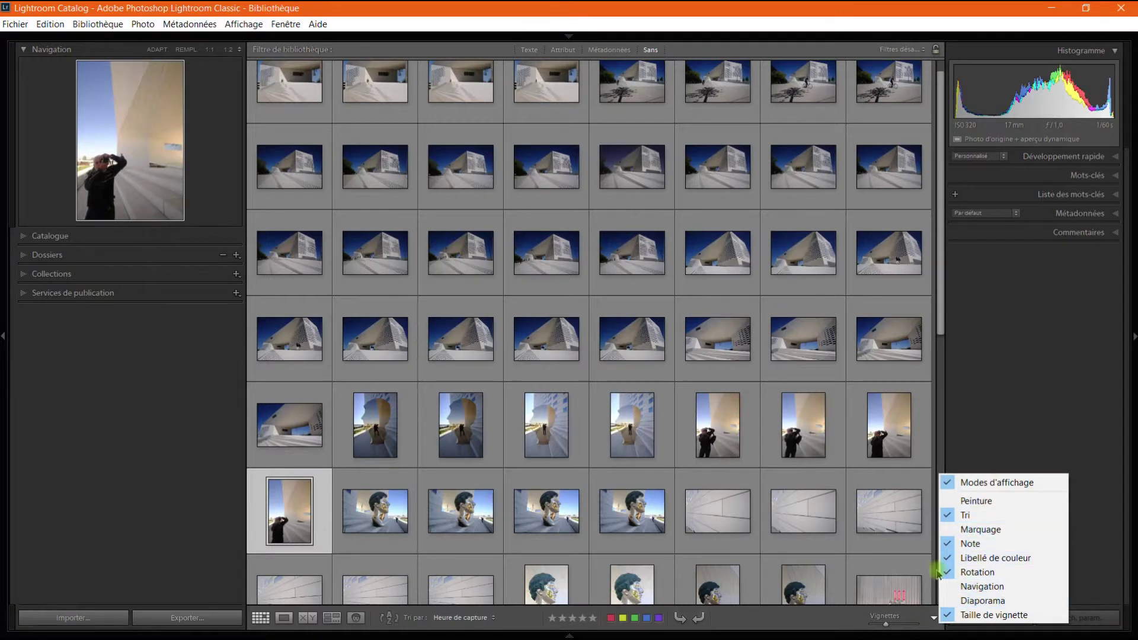
{"action": "left_click", "coordinate": [946, 574]}
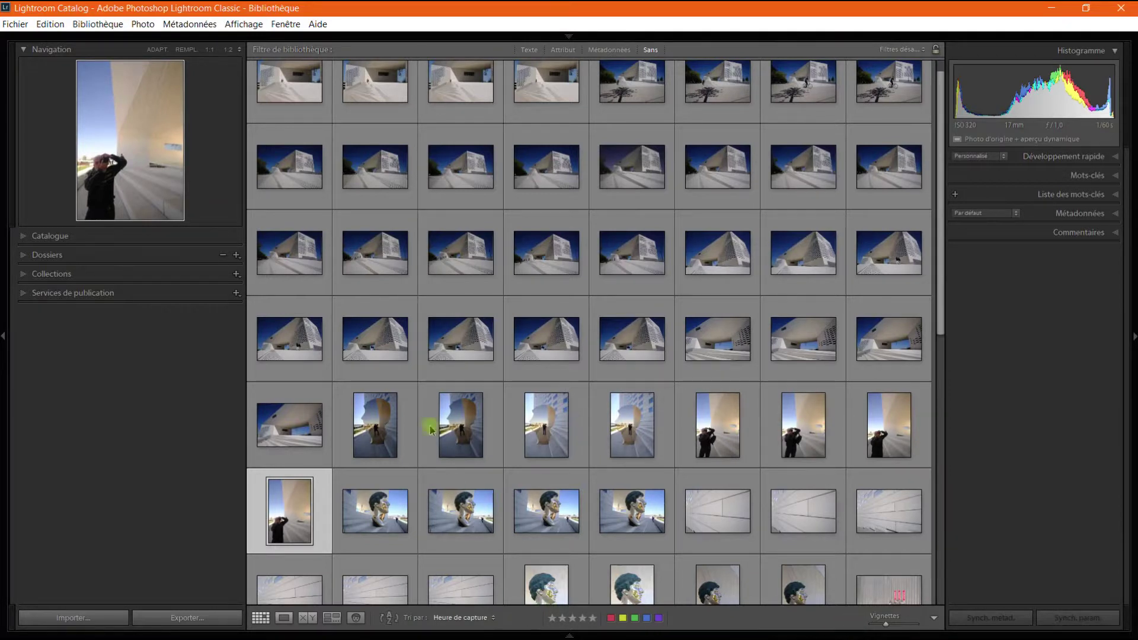
View _ARG1730.RAF in Loupe mode, cycle the surrounding interface through dimmed, blacked-out and normal lighting, and return to the grid.
{"action": "left_click", "coordinate": [290, 617]}
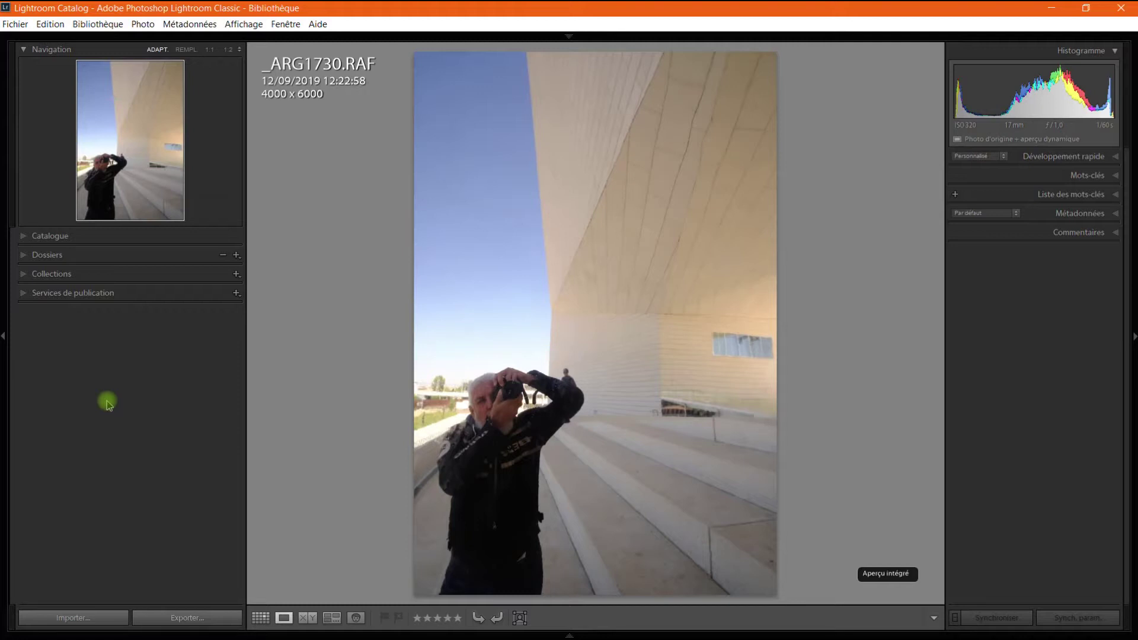
{"action": "key", "text": "l"}
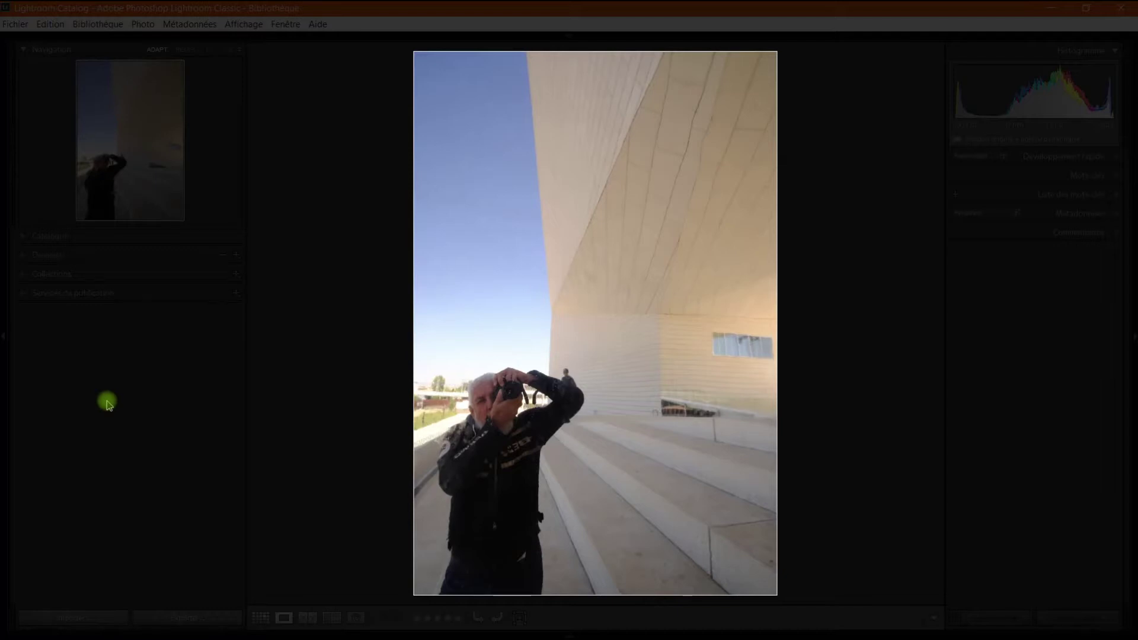
{"action": "key", "text": "l"}
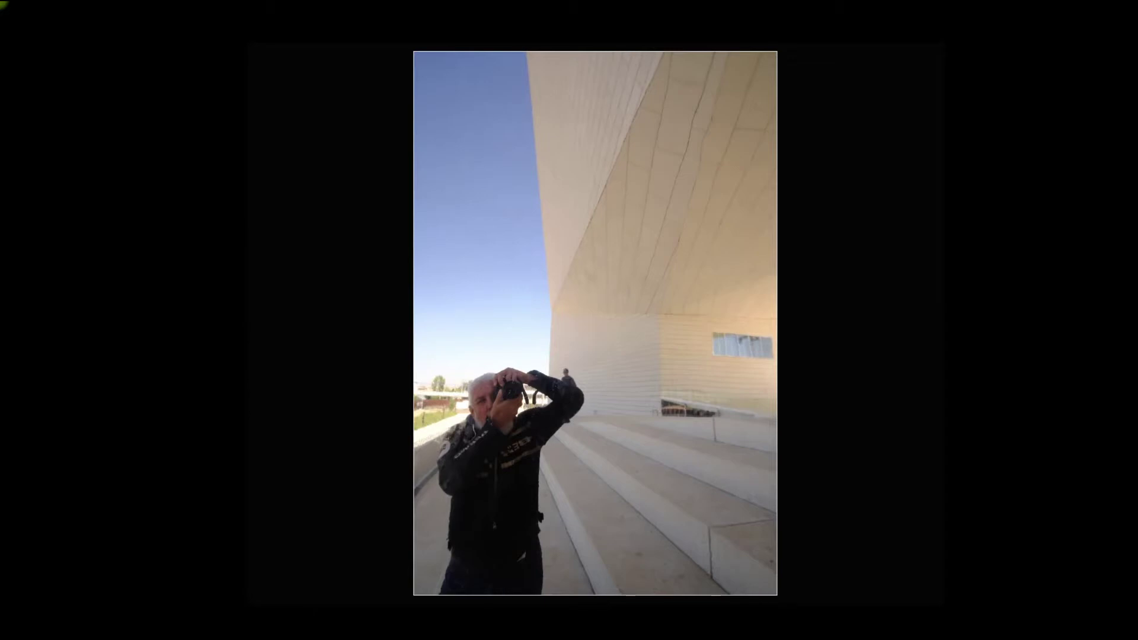
{"action": "key", "text": "l"}
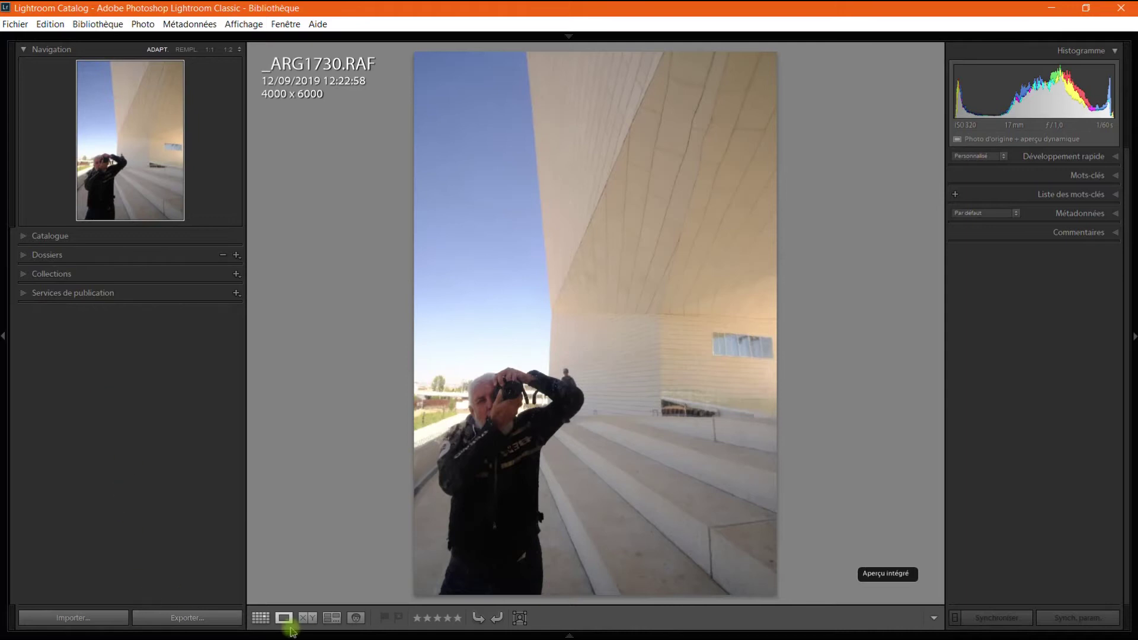
{"action": "left_click", "coordinate": [260, 618]}
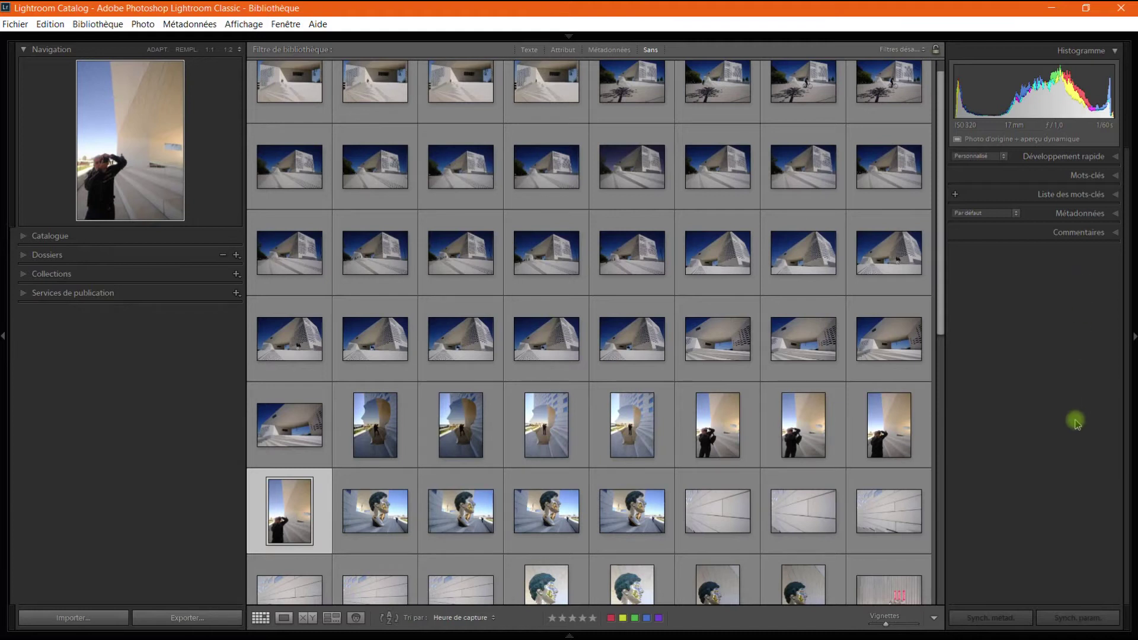
Open the library's display options and turn on the grid extras, keeping the dialog clear of the upper thumbnails.
{"action": "mouse_move", "coordinate": [327, 13]}
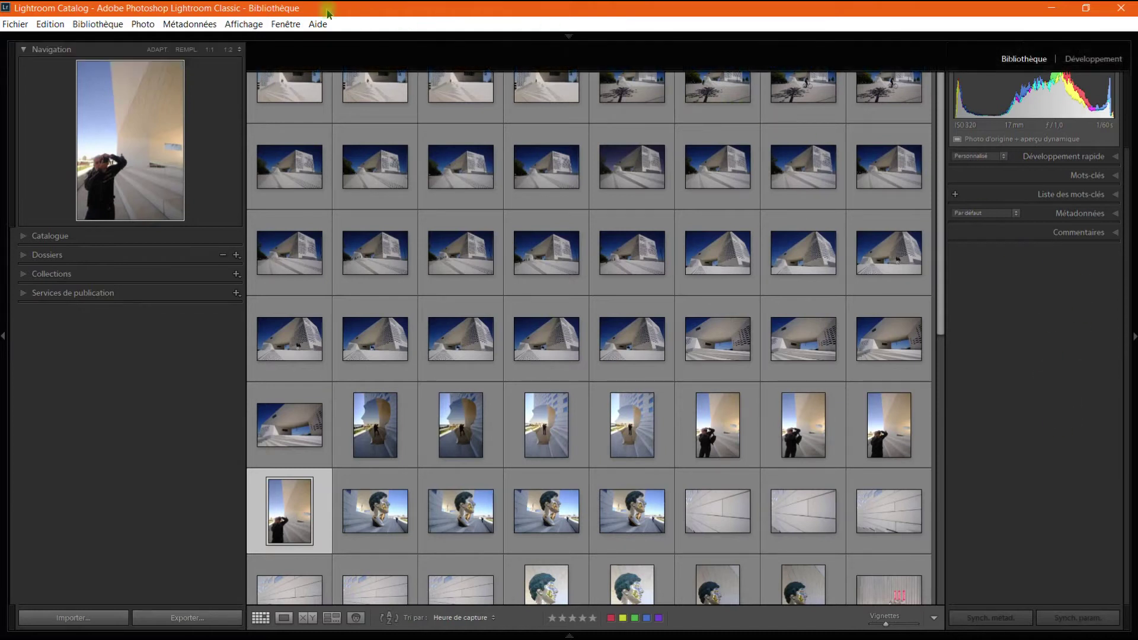
{"action": "left_click", "coordinate": [256, 26]}
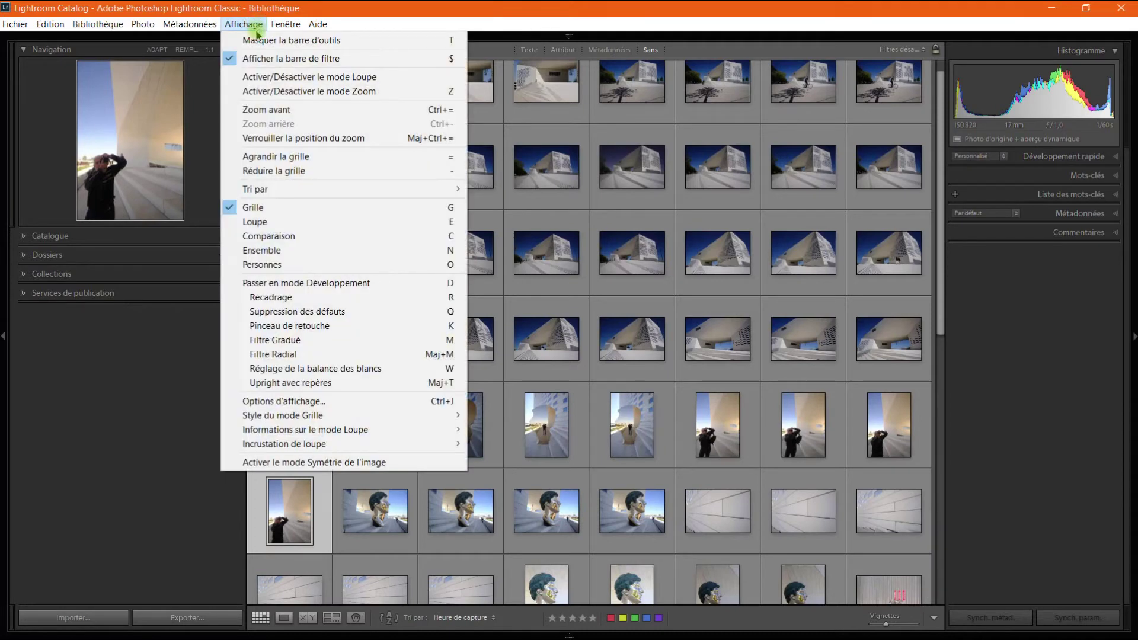
{"action": "left_click", "coordinate": [286, 401]}
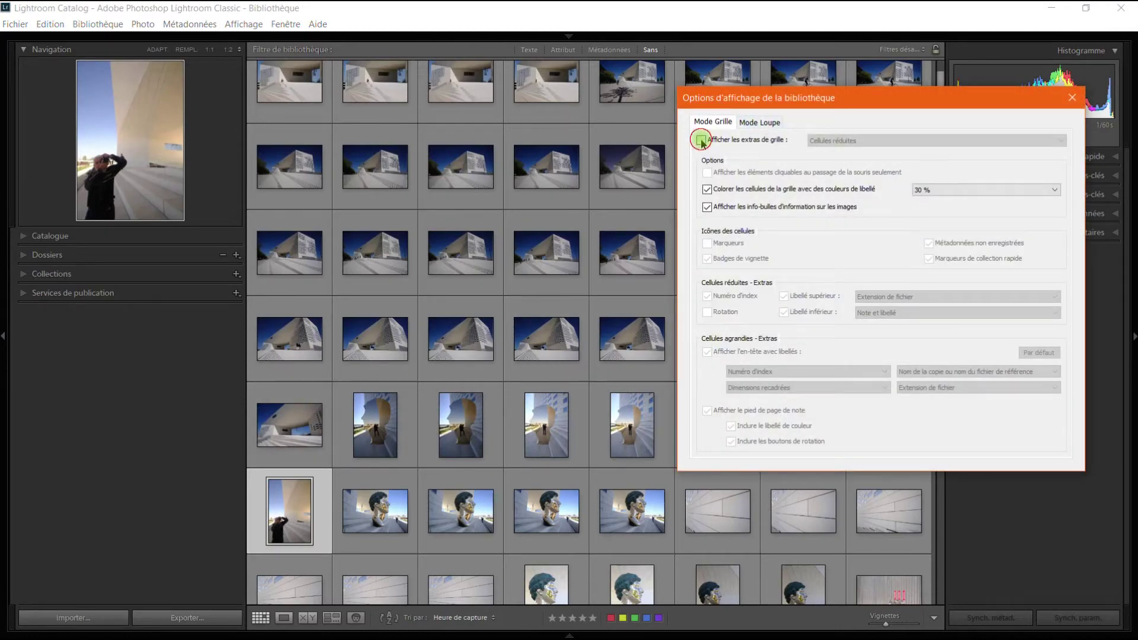
{"action": "left_click", "coordinate": [701, 140]}
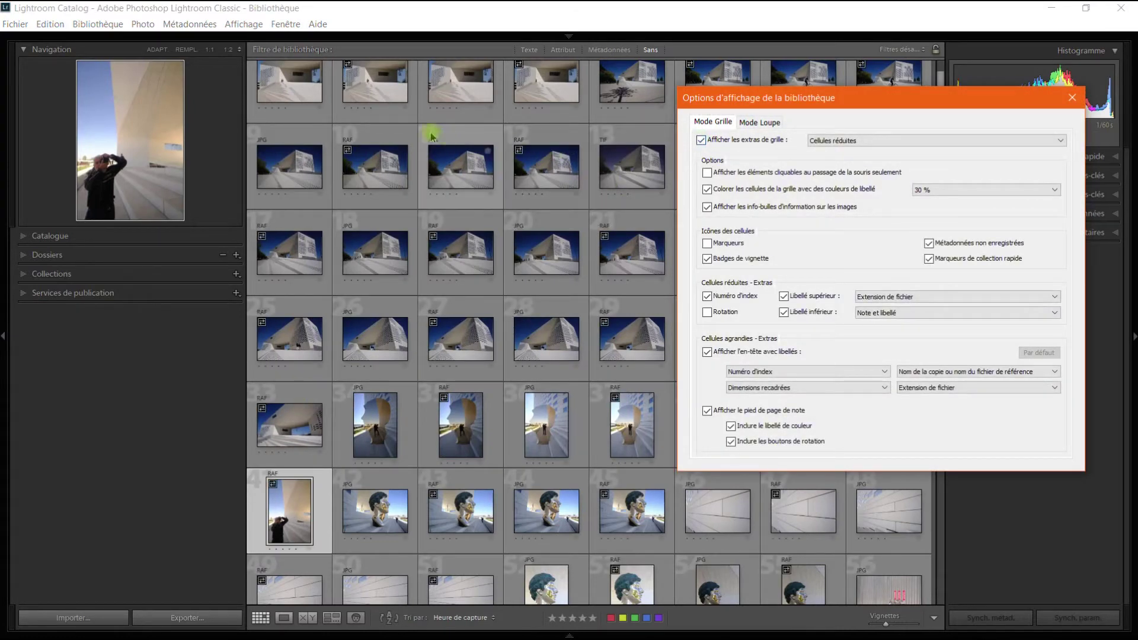
{"action": "left_click_drag", "start_coordinate": [775, 97], "coordinate": [817, 262]}
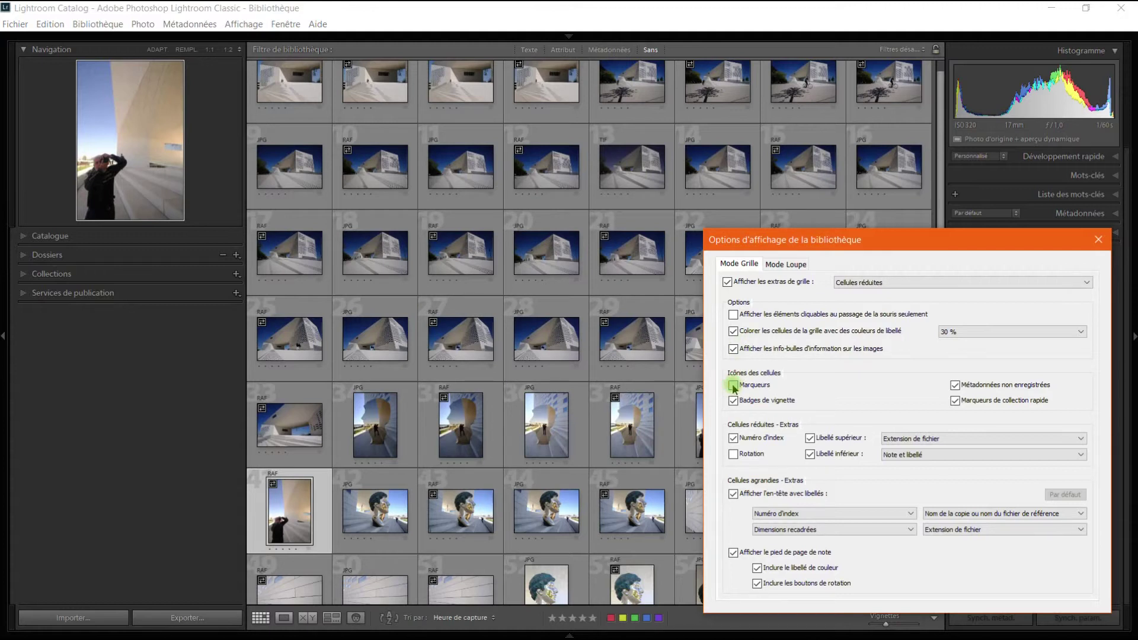
Enlarge the grid thumbnails to four per row and enable the Marqueurs cell icons.
{"action": "left_click_drag", "start_coordinate": [771, 240], "coordinate": [775, 59]}
{"action": "left_click_drag", "start_coordinate": [886, 624], "coordinate": [896, 625]}
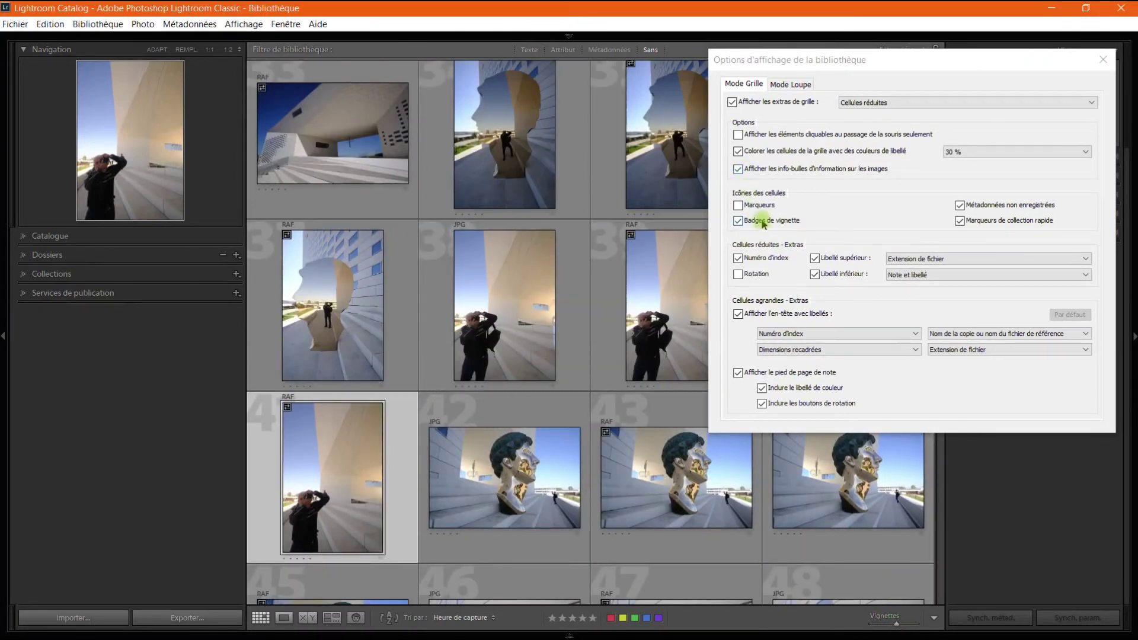
{"action": "left_click", "coordinate": [739, 205]}
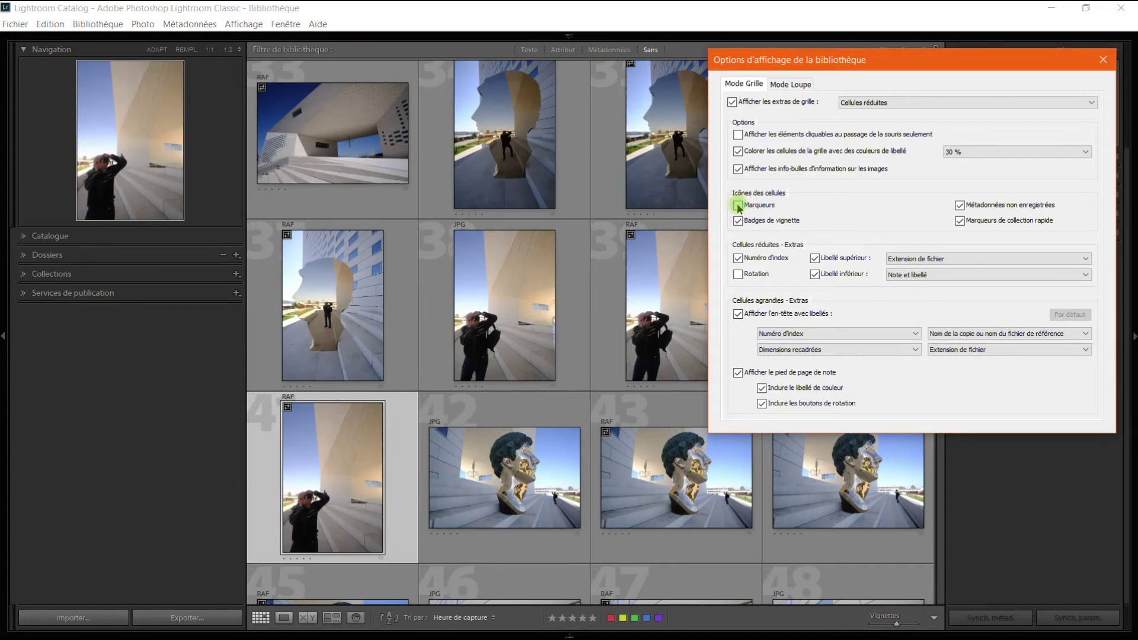
{"action": "left_click", "coordinate": [738, 205]}
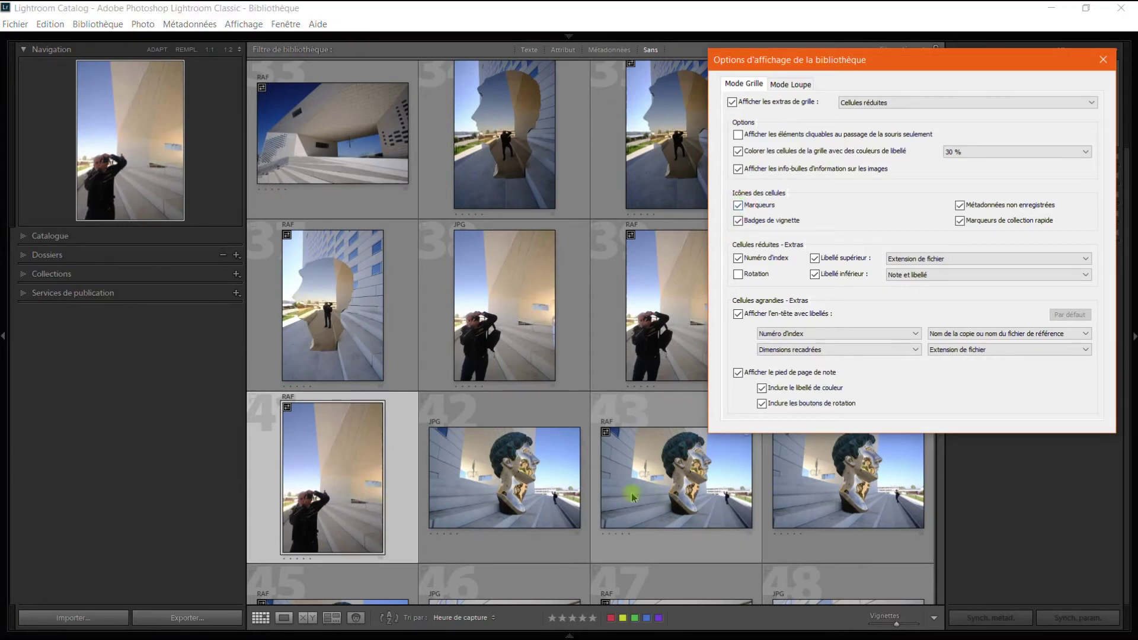
Add the Marquage tools to the grid toolbar and flag the selected photo _ARG1730.RAF as rejected.
{"action": "left_click", "coordinate": [934, 618]}
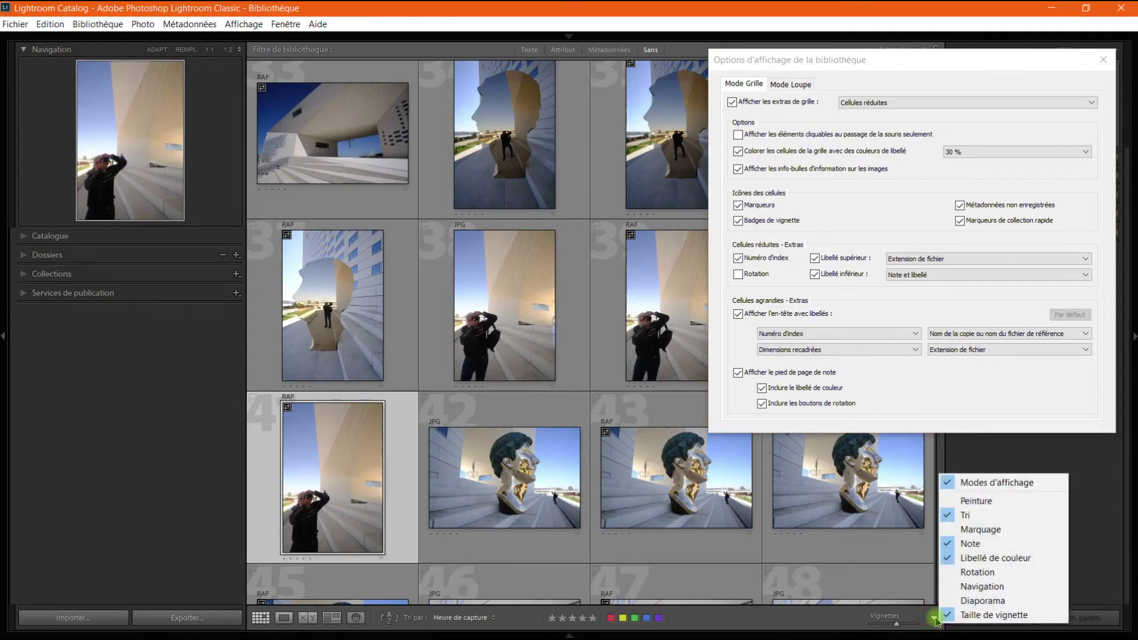
{"action": "left_click", "coordinate": [975, 528]}
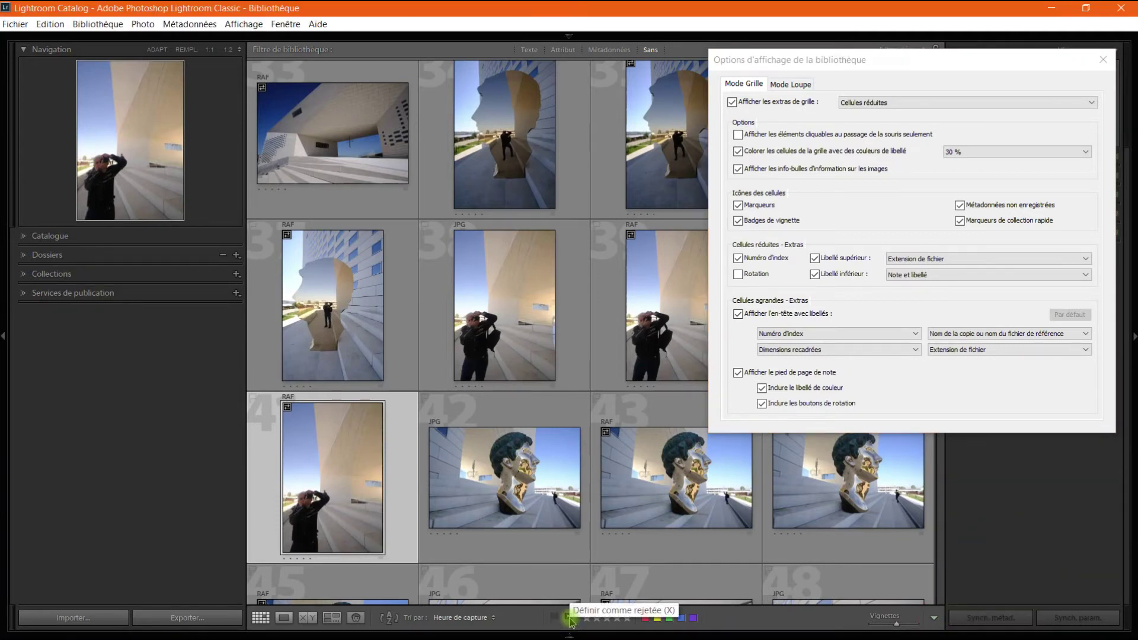
{"action": "left_click", "coordinate": [569, 618]}
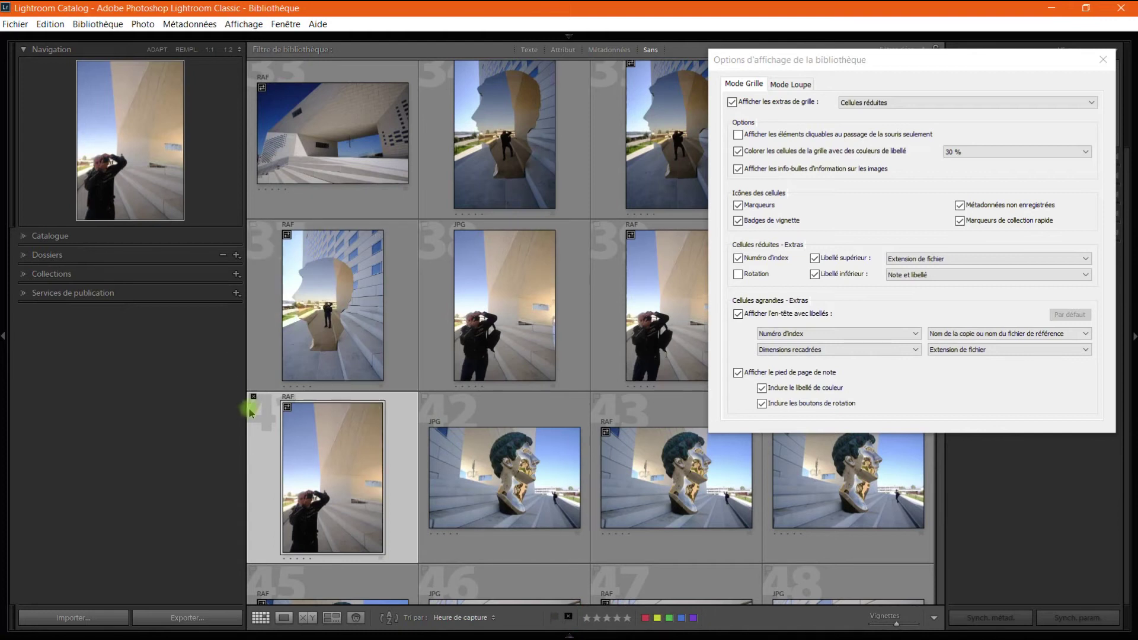
{"action": "mouse_move", "coordinate": [554, 635]}
Set the grid extras to Cellules agrandies and close the library display options.
{"action": "left_click", "coordinate": [886, 104]}
{"action": "left_click", "coordinate": [1006, 135]}
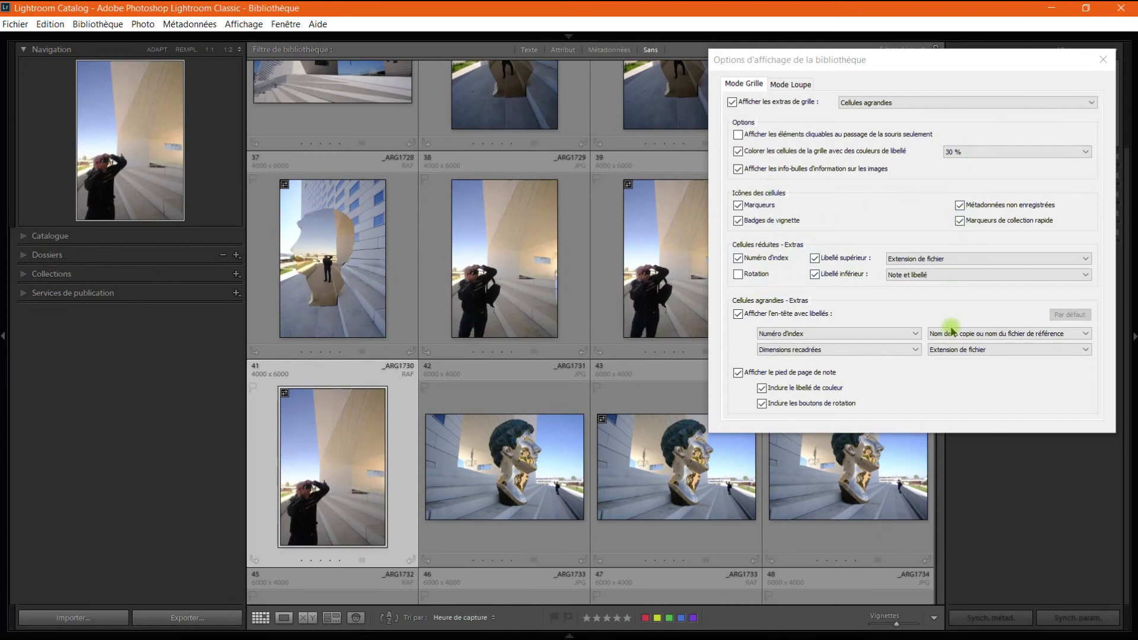
{"action": "left_click", "coordinate": [1103, 59]}
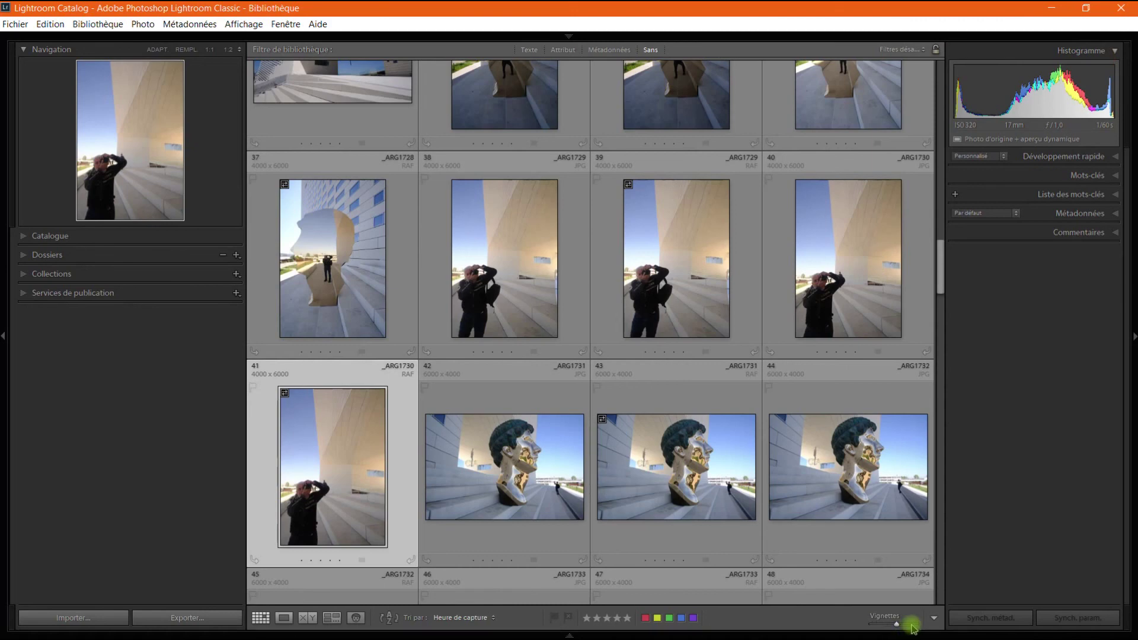